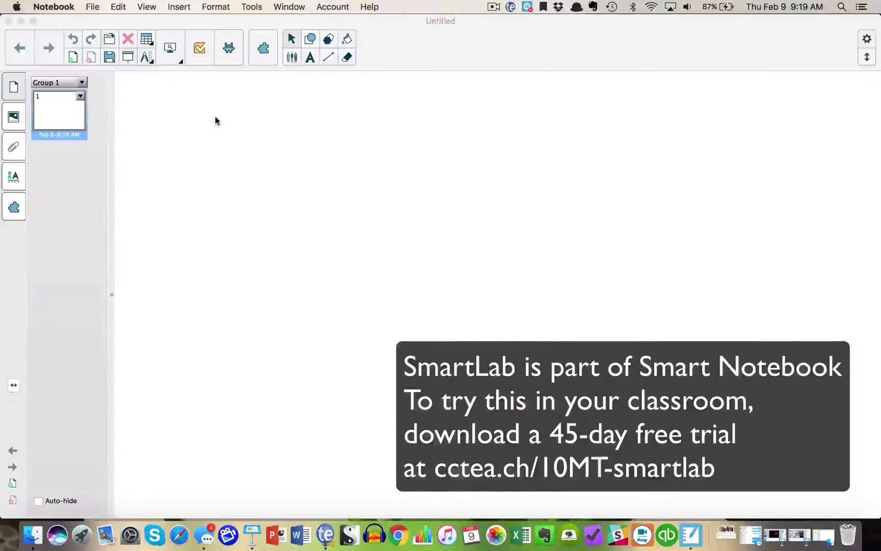
Search the gallery for 'math' and expand its Pictures results down to the Calculator.
click(17, 207)
click(15, 109)
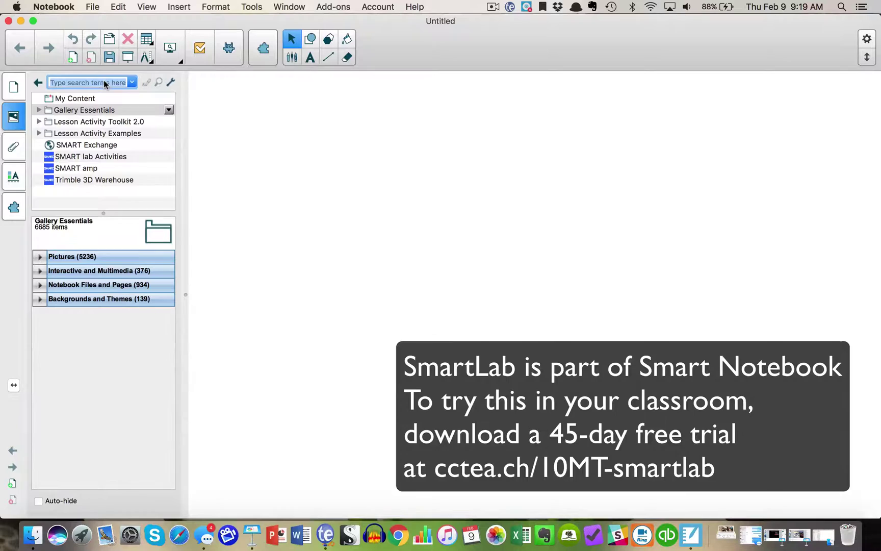
text(math)
key(Return)
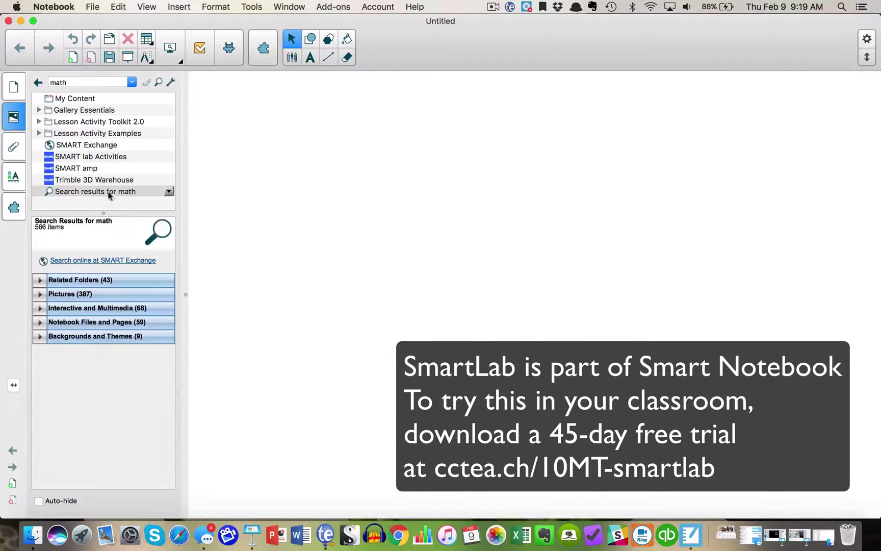
click(69, 297)
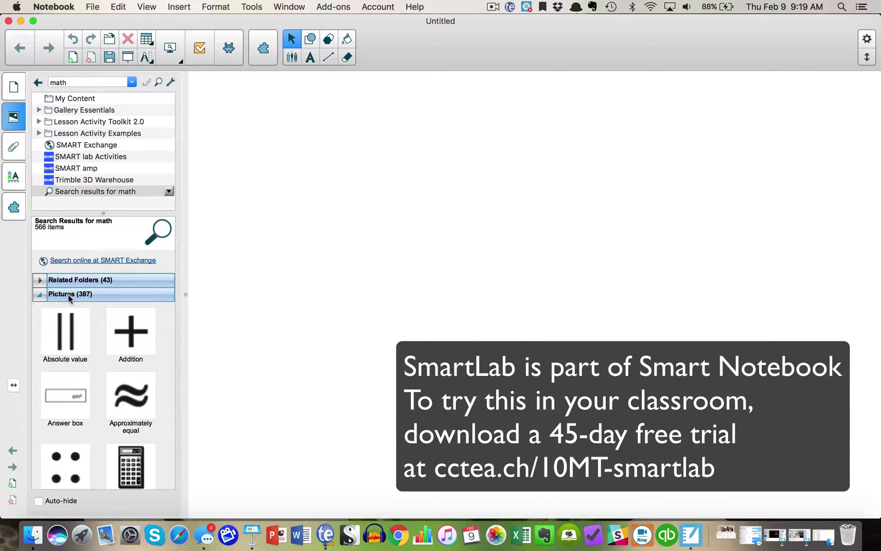
scroll(114, 395, down, 3)
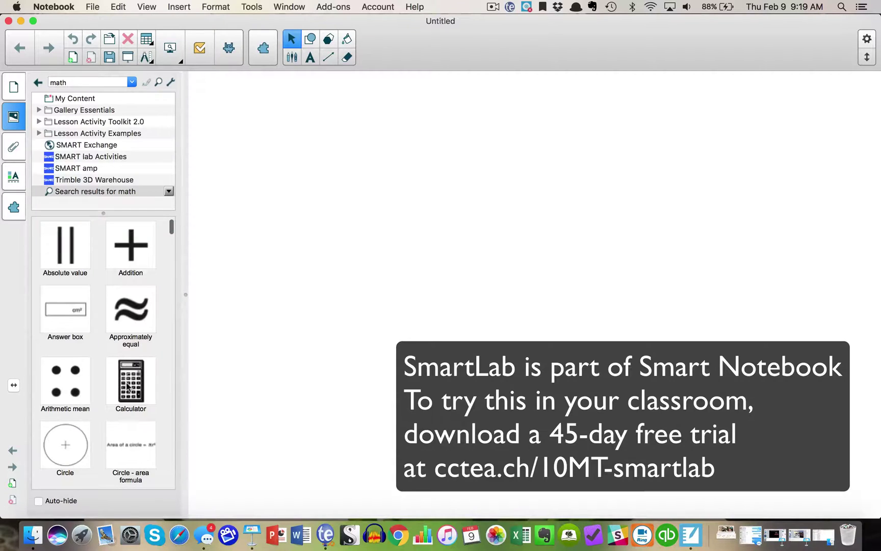
Place the calculator picture and add the two-line title 'SAT Math Tips for / Smart Students'.
drag(128, 387, 321, 336)
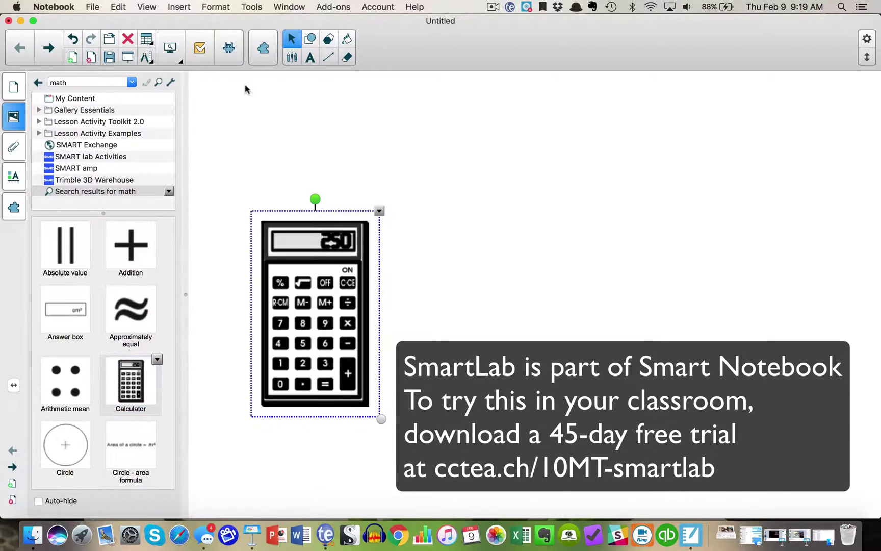
click(311, 57)
click(432, 190)
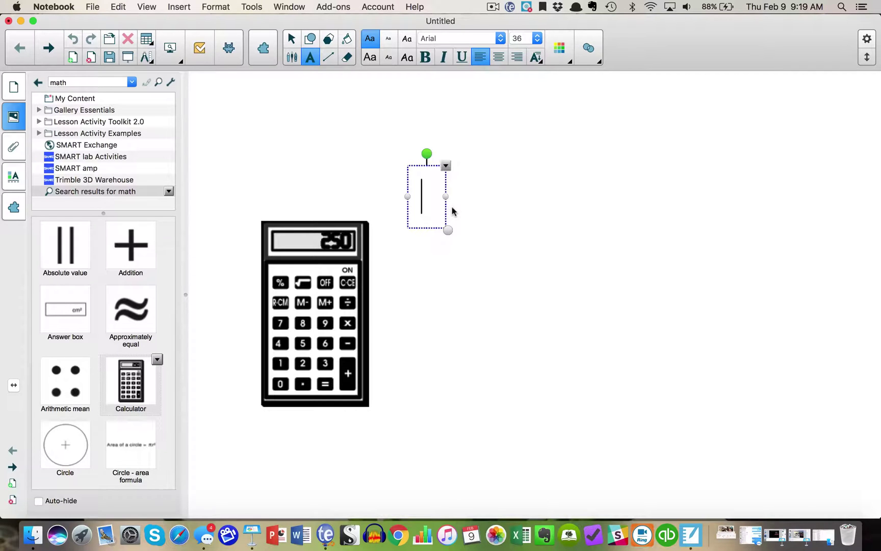
text(SAT M)
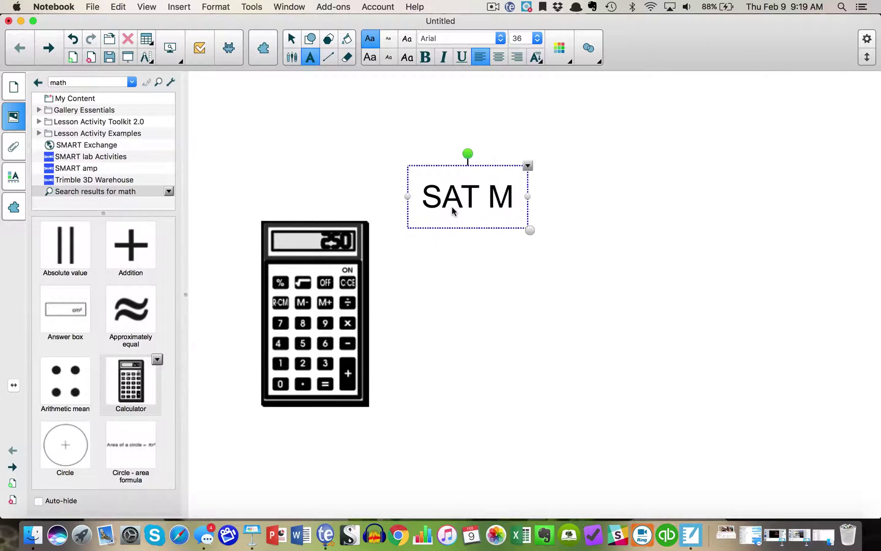
text(ath Tips fo)
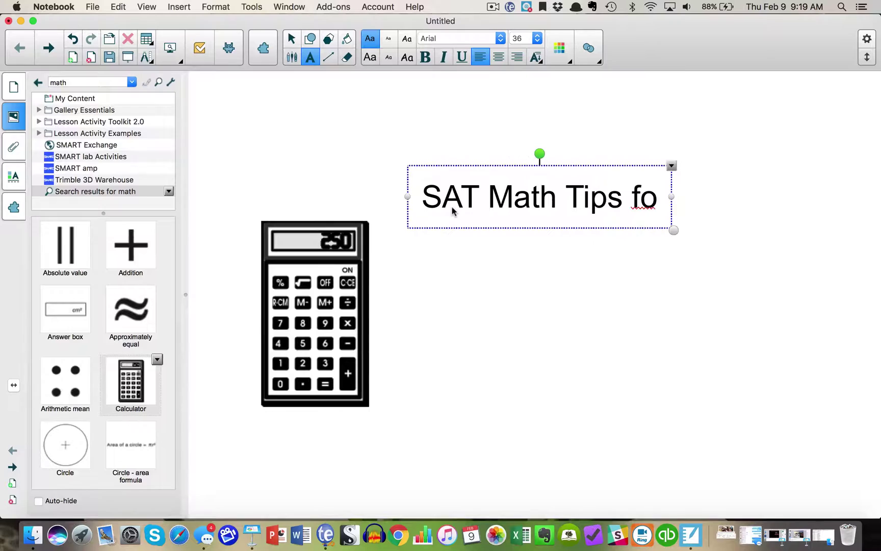
text(r)
key(Return)
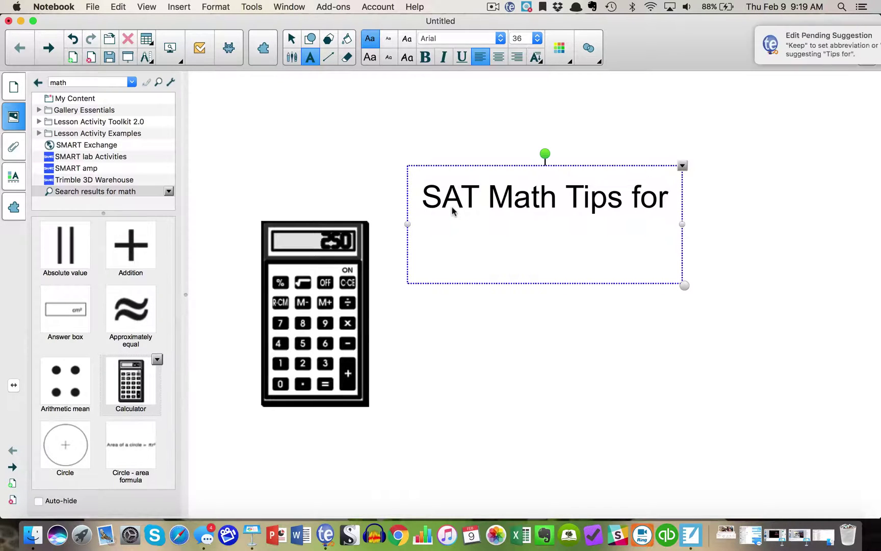
text(Smart Students)
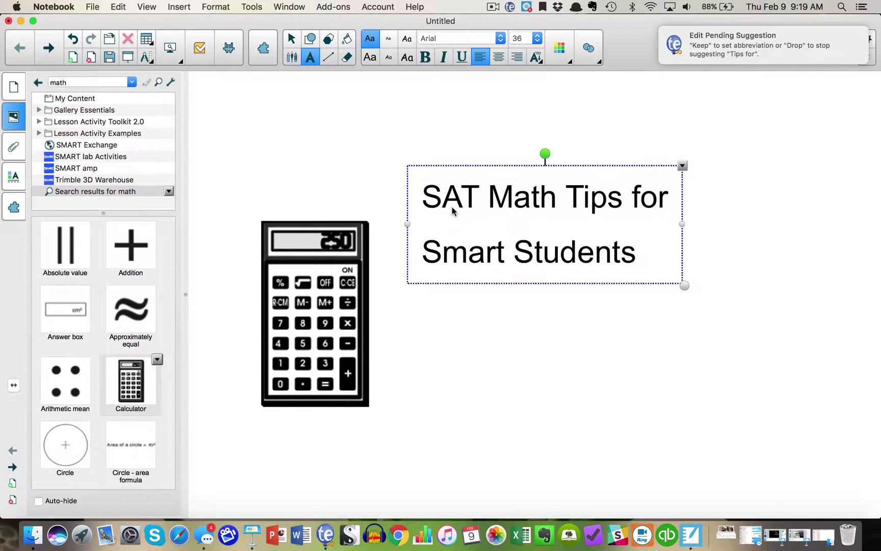
click(14, 87)
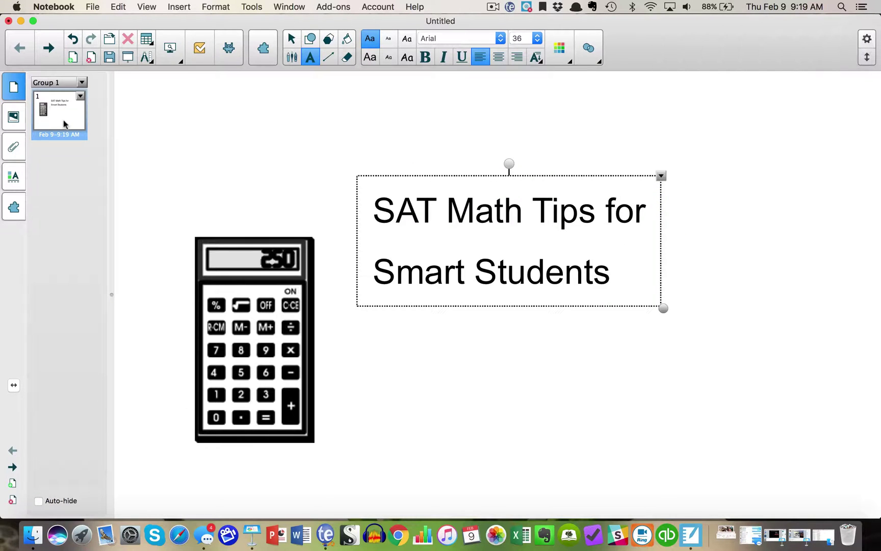
Drag 'XY axis - medium' from Backgrounds and Themes onto the page as its background.
click(14, 117)
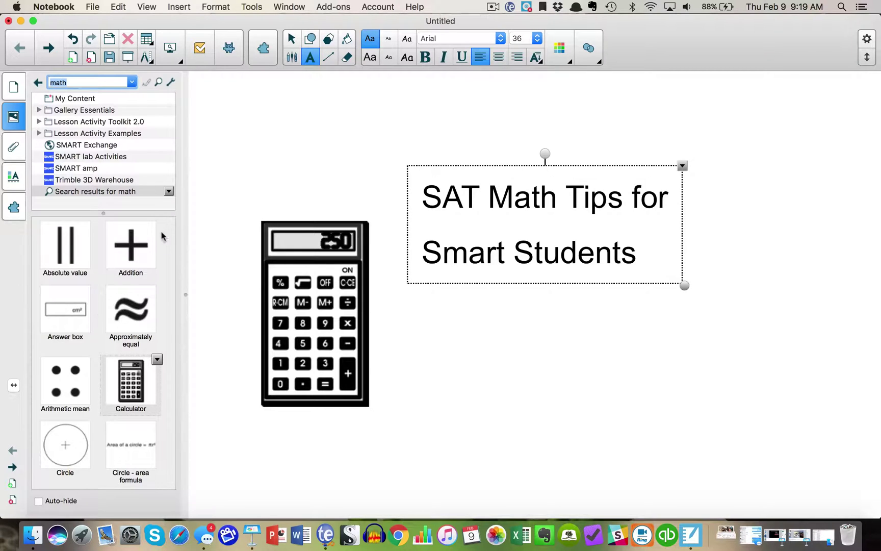
click(40, 294)
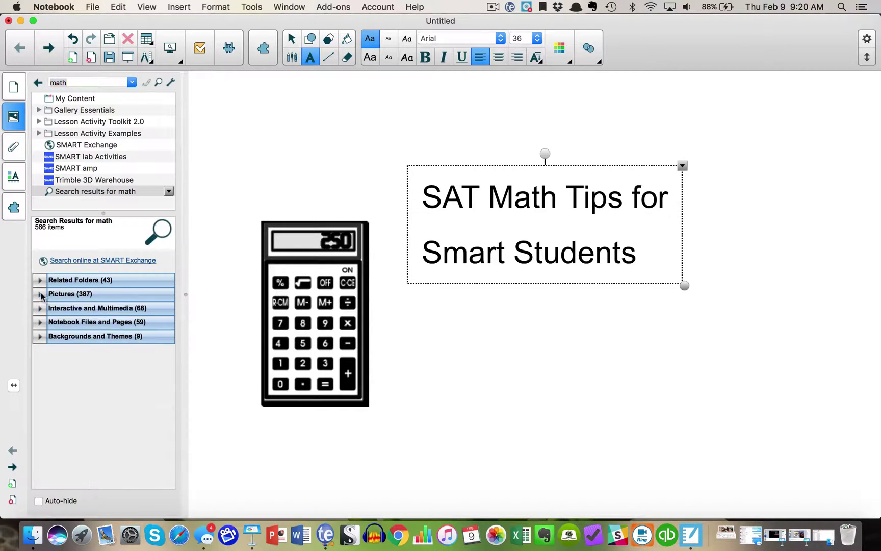
click(40, 327)
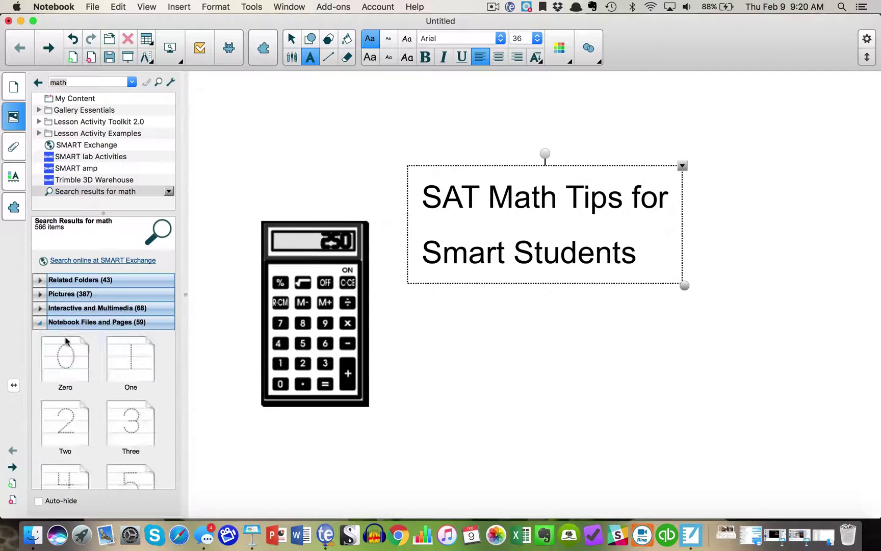
scroll(107, 397, down, 10)
scroll(107, 397, down, 15)
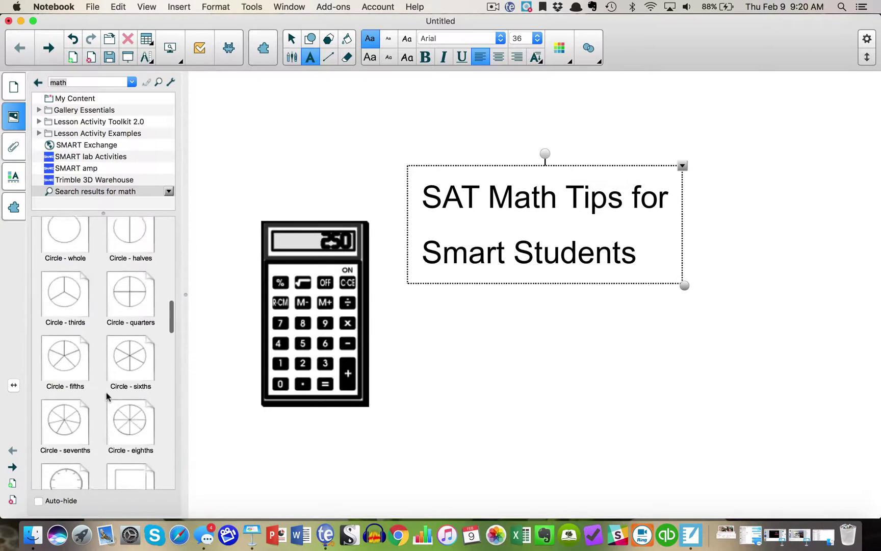
scroll(107, 397, down, 15)
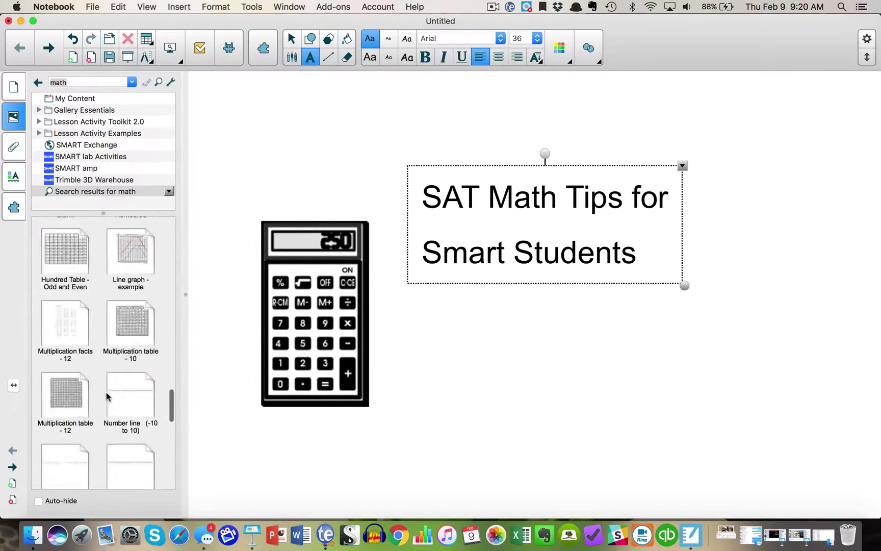
scroll(107, 395, down, 5)
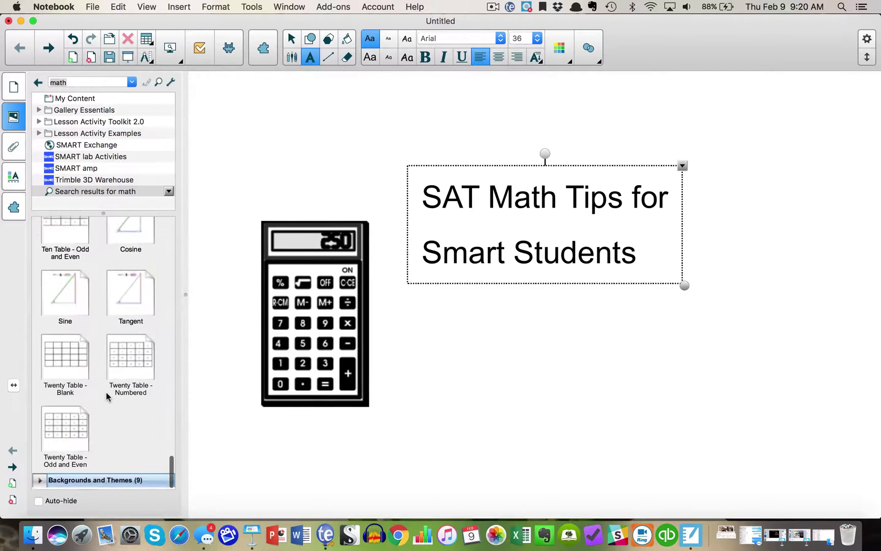
click(39, 484)
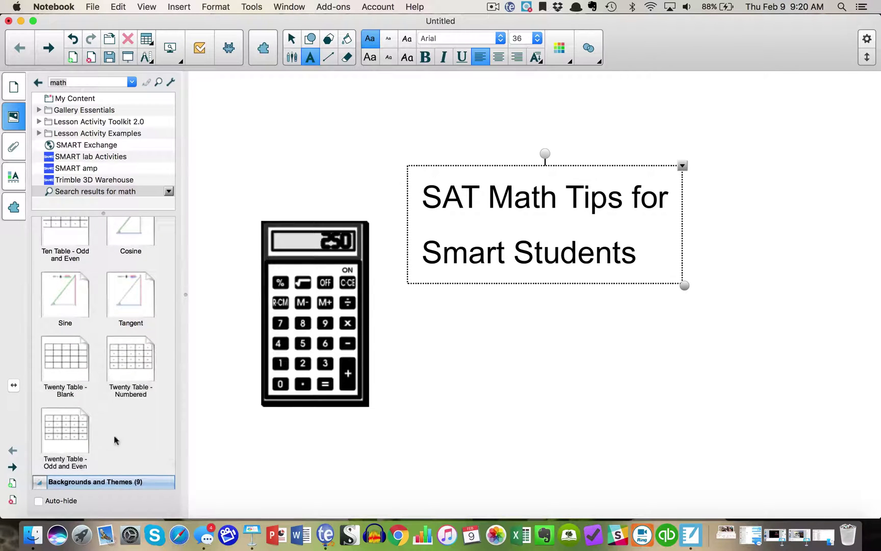
scroll(114, 438, down, 3)
scroll(114, 435, down, 2)
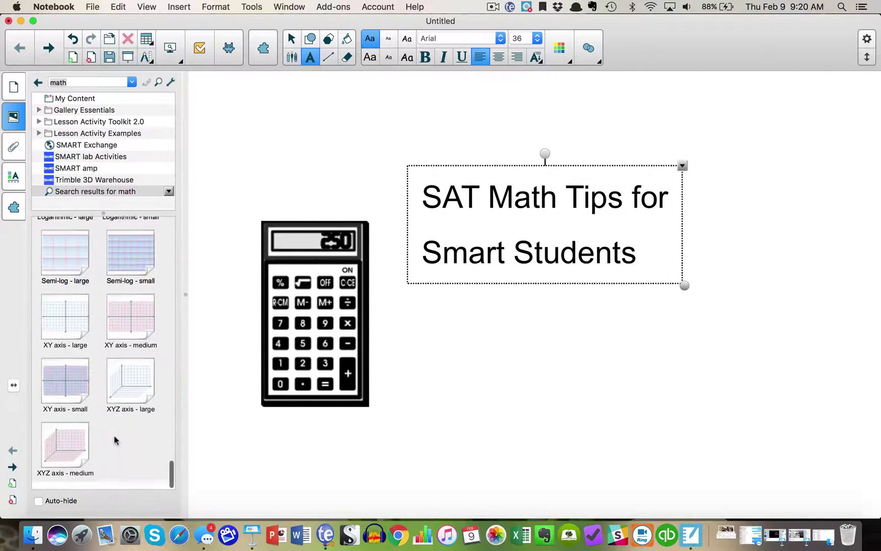
click(129, 354)
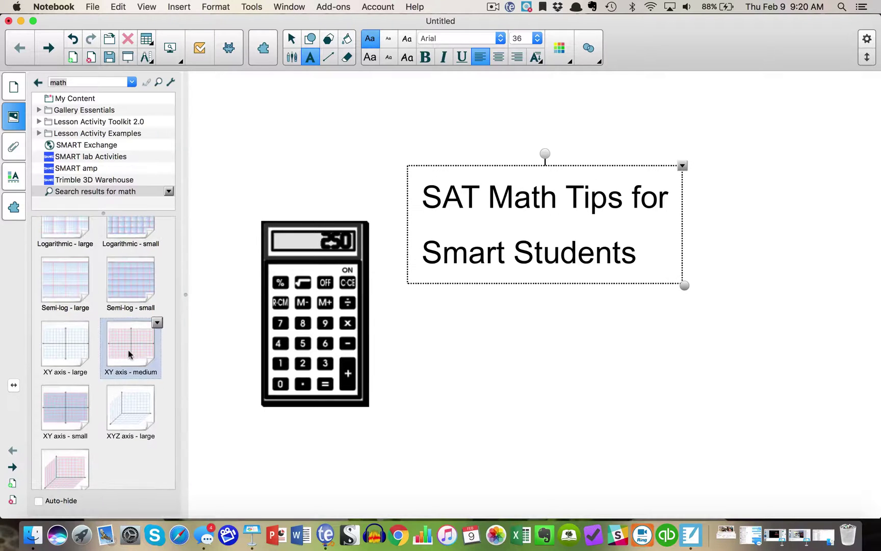
drag(128, 350, 220, 101)
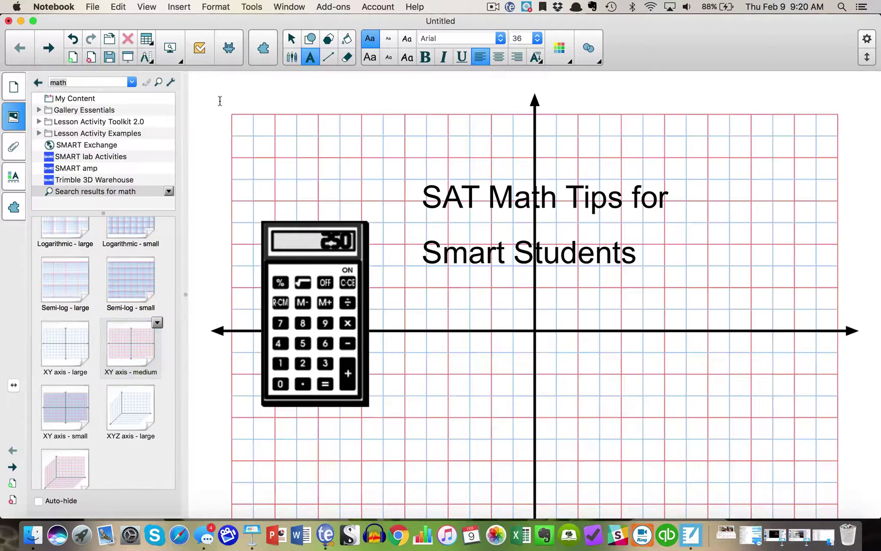
Add a blank page 2 and browse the SMART lab Select an Activity list.
click(14, 86)
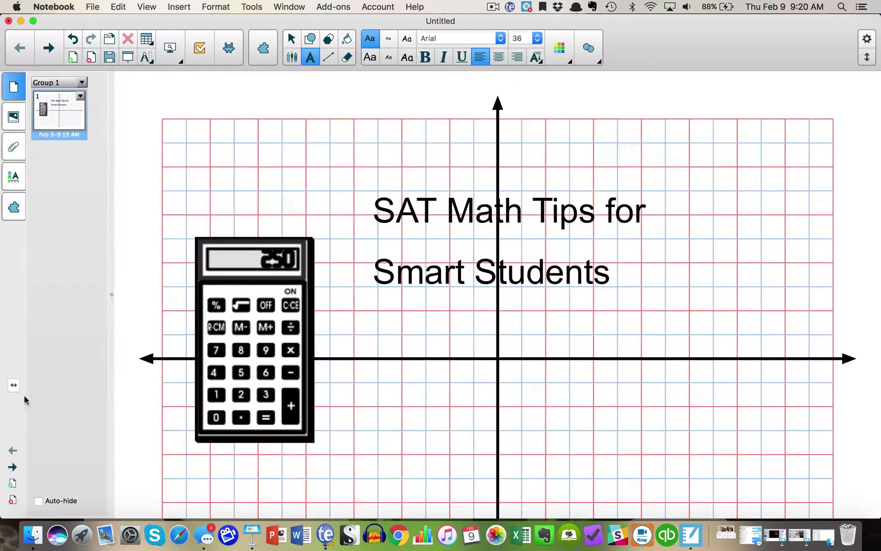
click(13, 484)
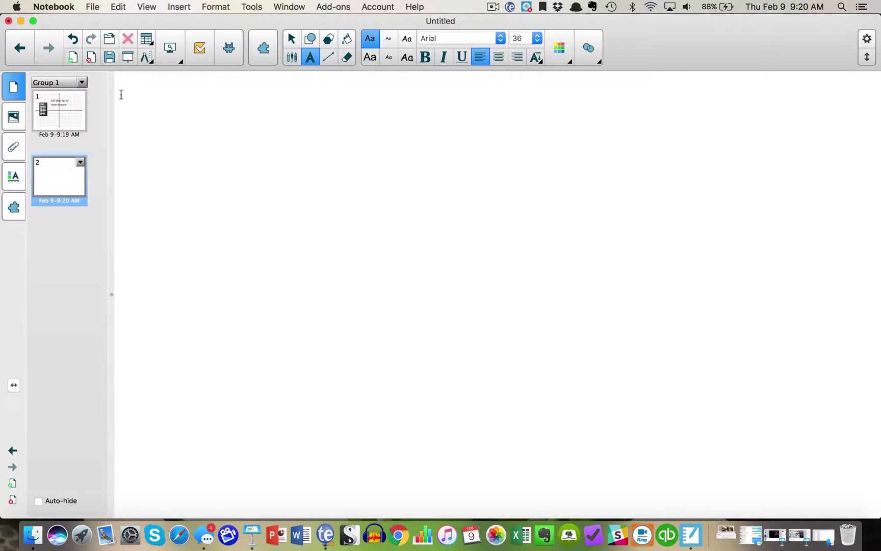
click(190, 8)
click(243, 152)
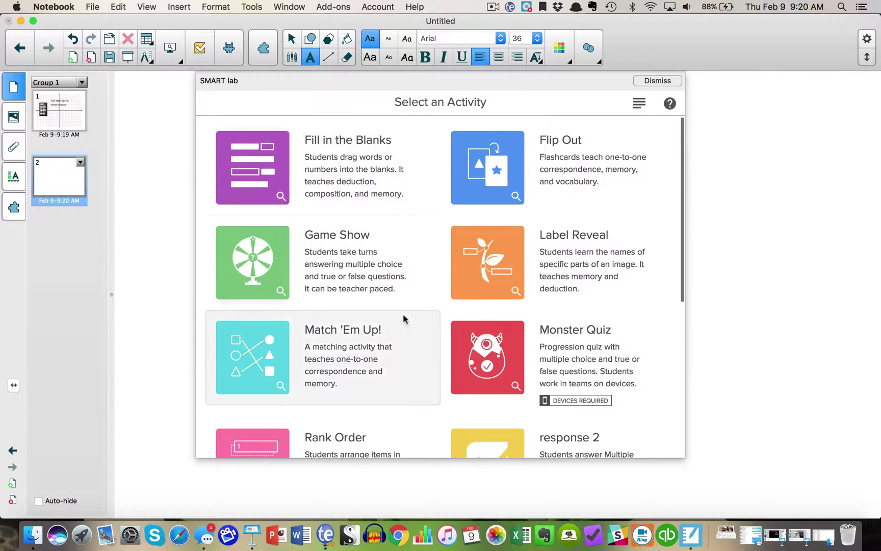
scroll(407, 335, down, 3)
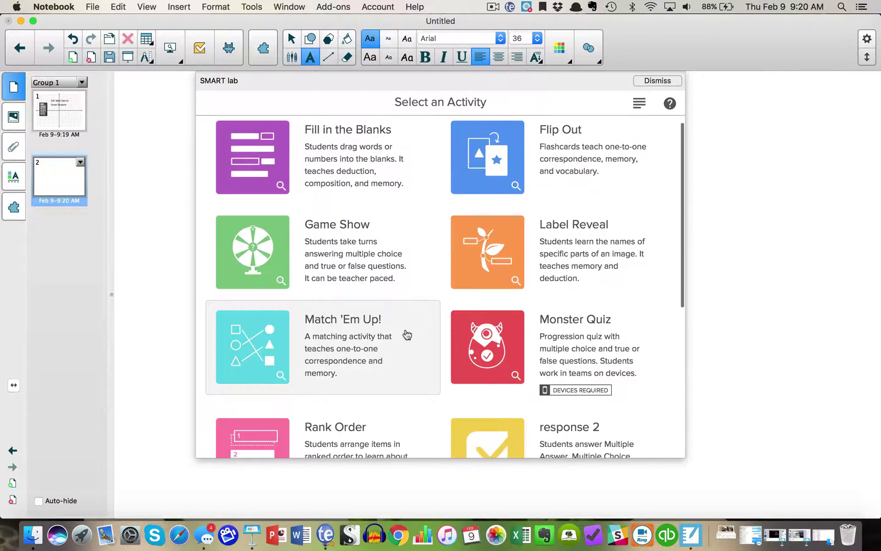
scroll(407, 335, down, 5)
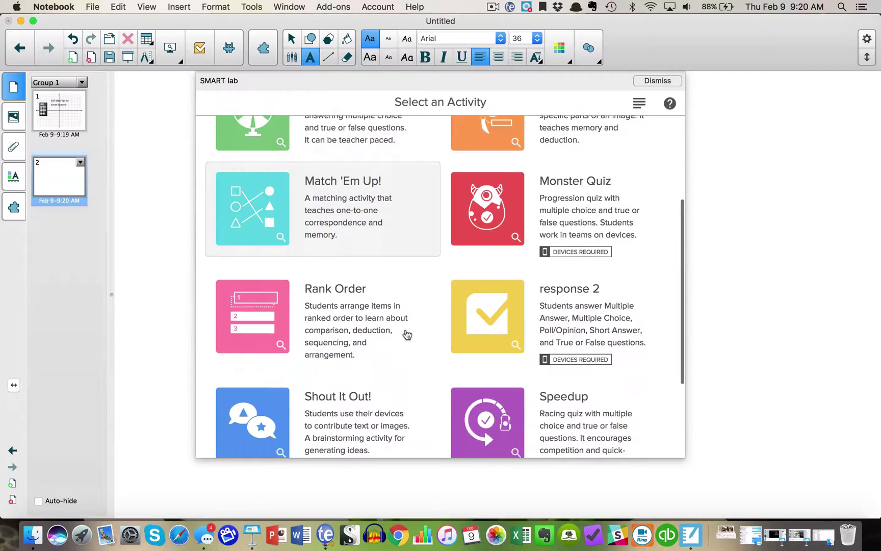
scroll(407, 334, down, 3)
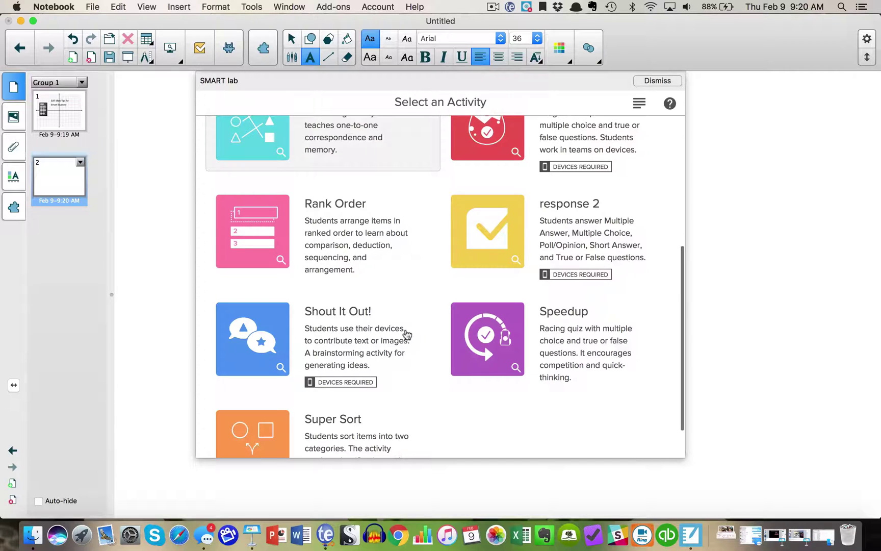
scroll(423, 338, down, 1)
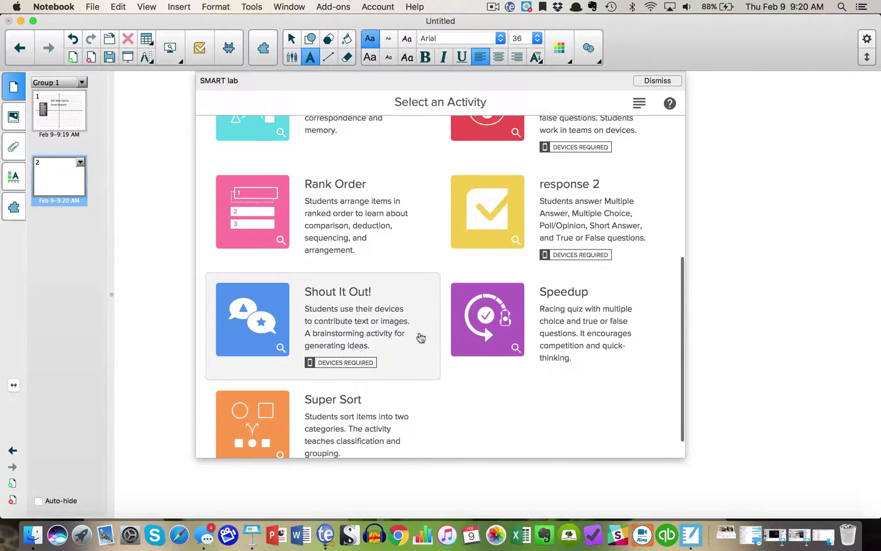
Choose Shout It Out! by categories, naming the first 'Stuff that works in the Math Section of the SAT'.
click(348, 315)
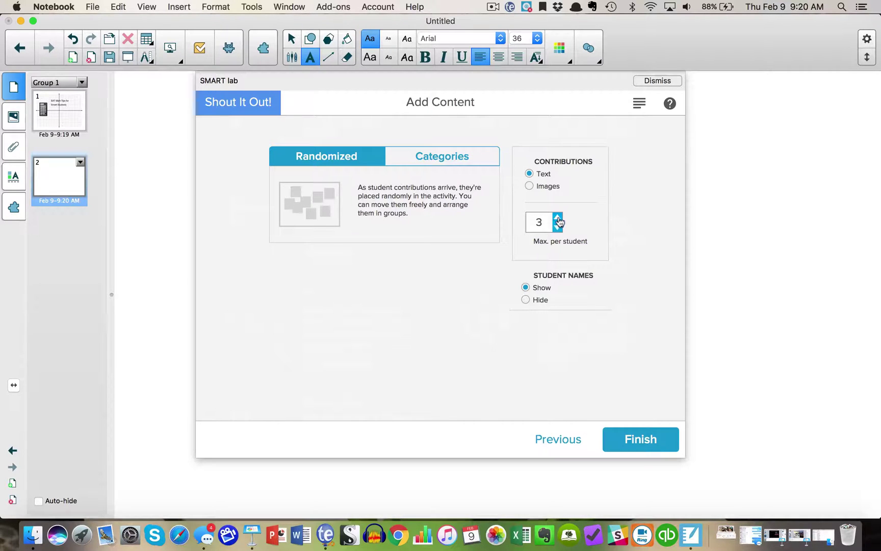
click(464, 159)
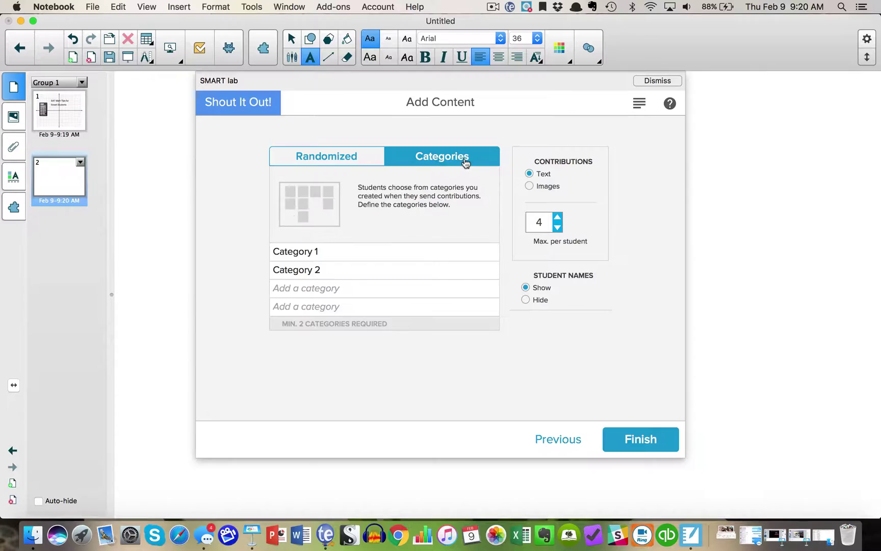
drag(326, 247, 269, 246)
text(Math Tips)
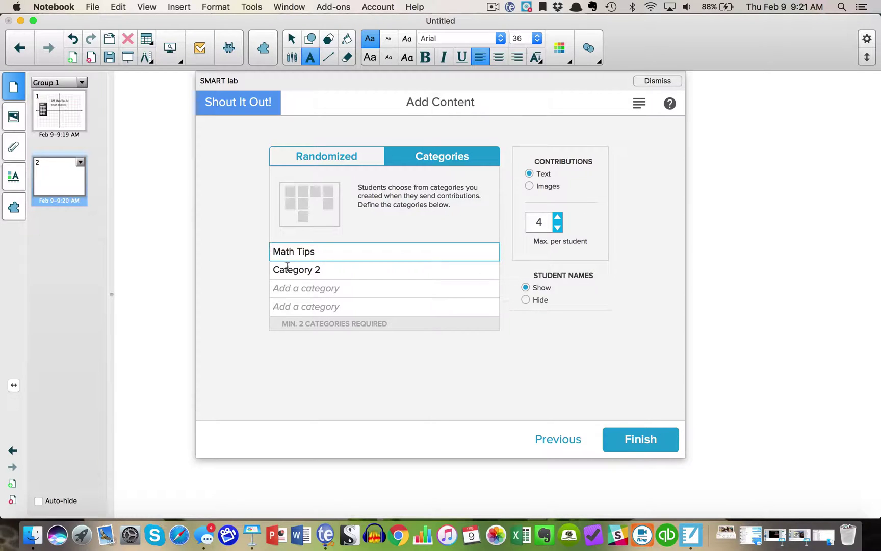
drag(331, 253, 263, 245)
text(Stuff that works in the)
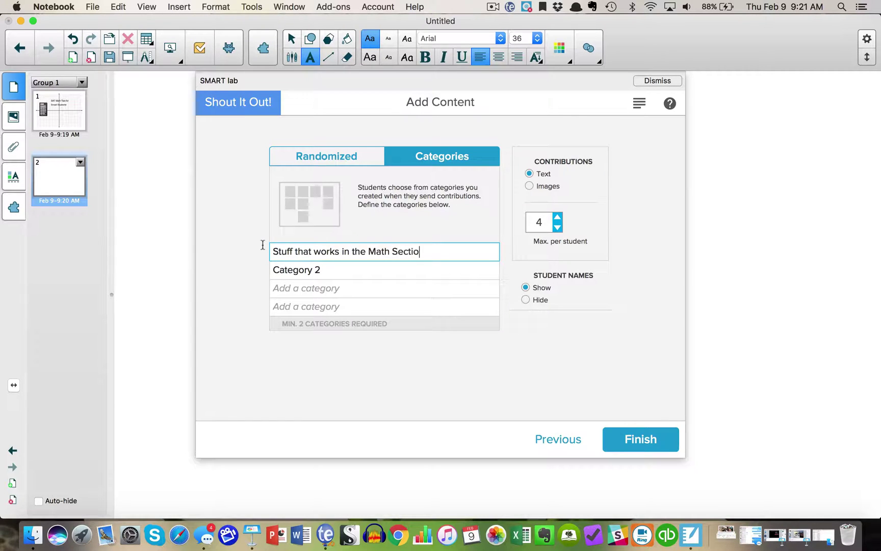
text( Math Section of the SAT)
Name the second category 'Stuff that DOESN'T work in the math Section'.
key(Tab)
text(Stuff that wor)
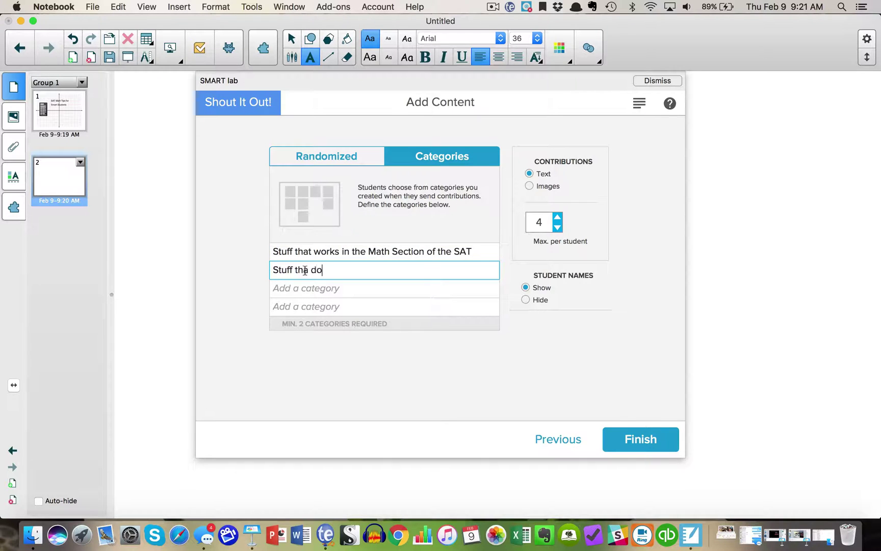
key(BackSpace)
key(BackSpace)
key(BackSpace)
text(DOESN'T work in the m)
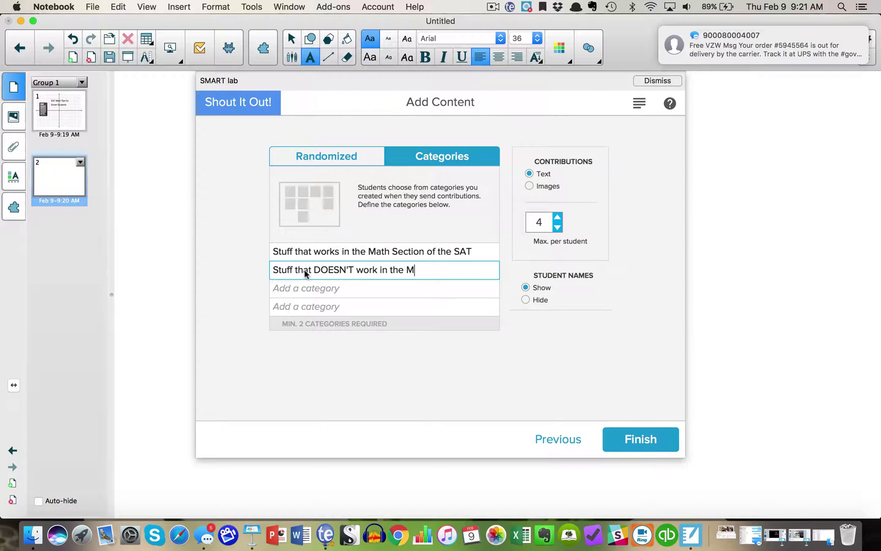
text(ath Section)
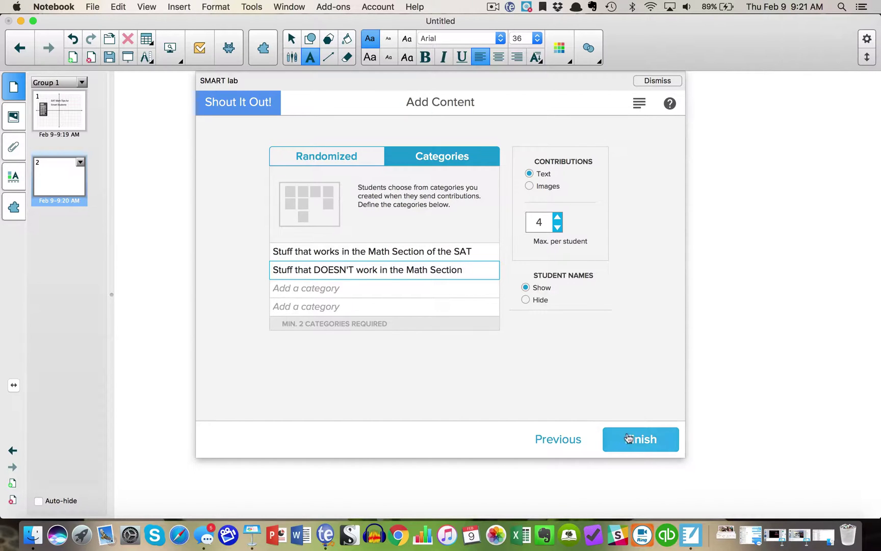
Finish the Shout It Out! activity on page 2 and add a blank page 3.
click(628, 438)
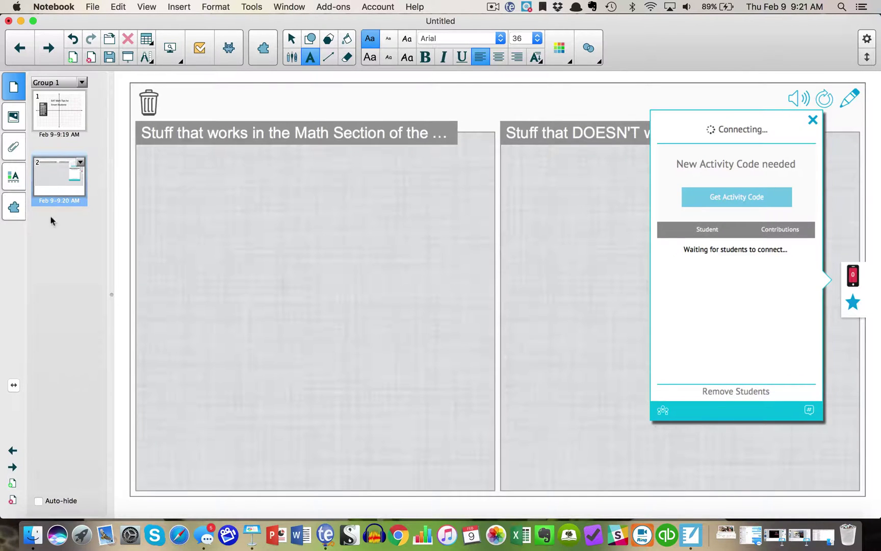
click(12, 483)
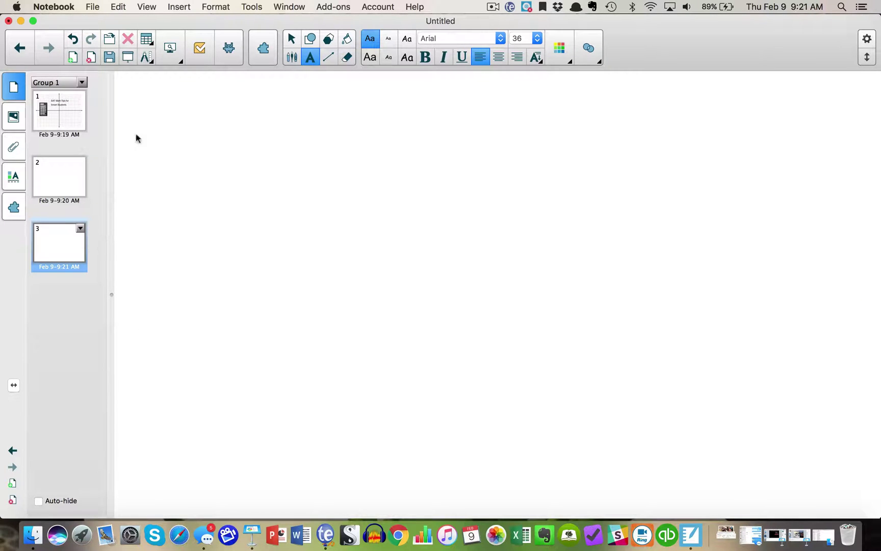
Rename page 2 to 'Open Ended Discussion of SAT'.
click(77, 174)
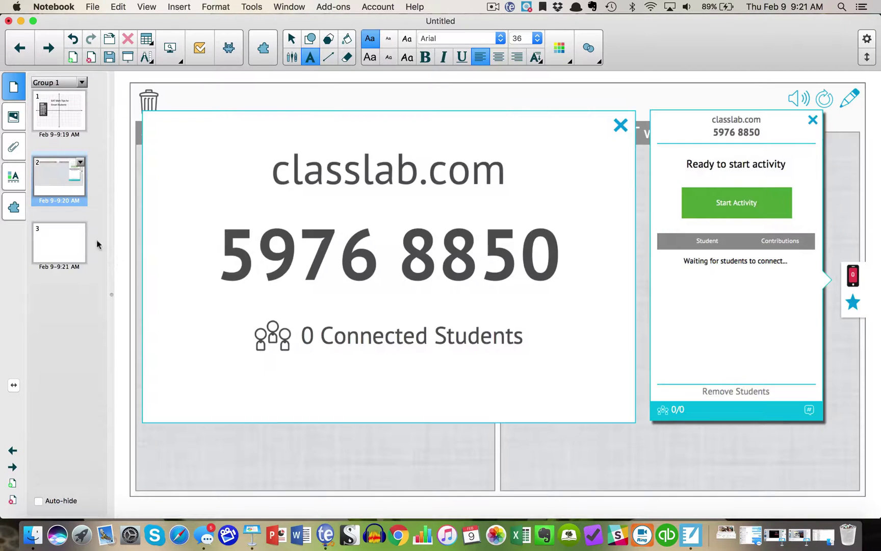
right_click(63, 204)
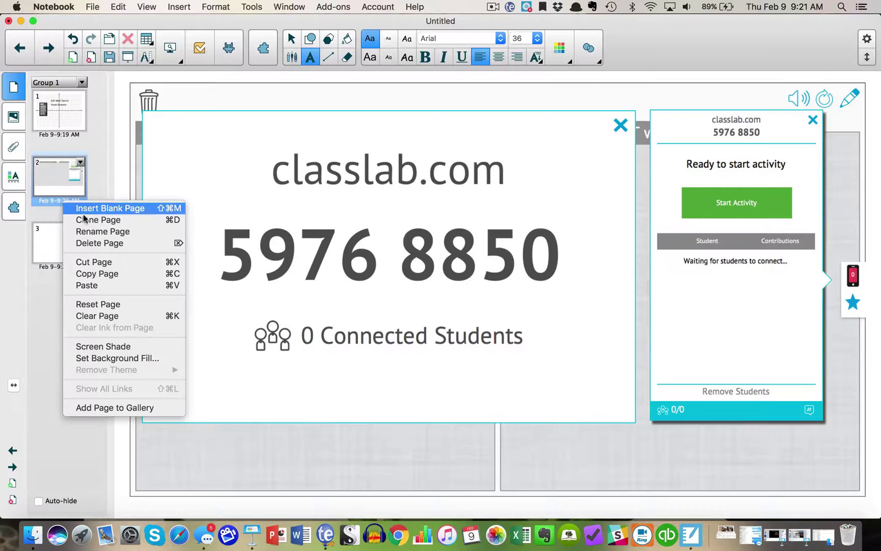
click(103, 232)
text(Open Ended Discussion of)
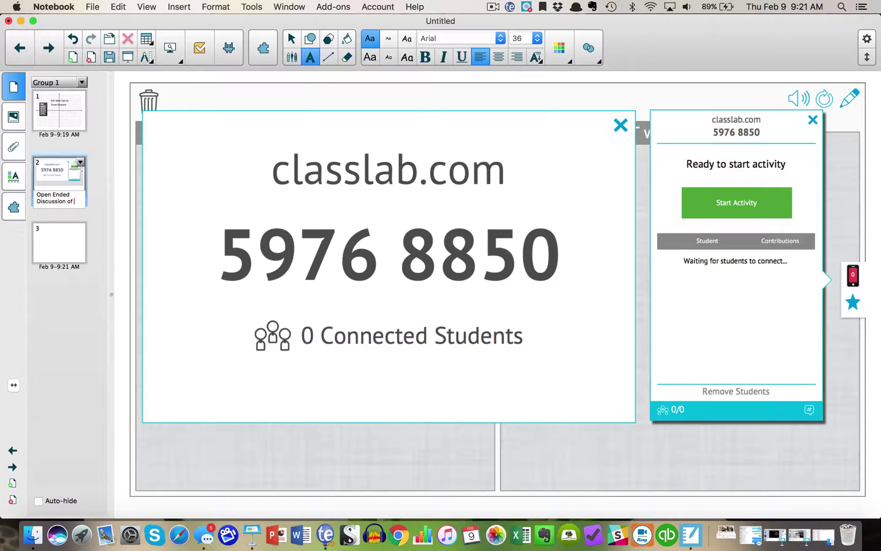
text( SAT Math)
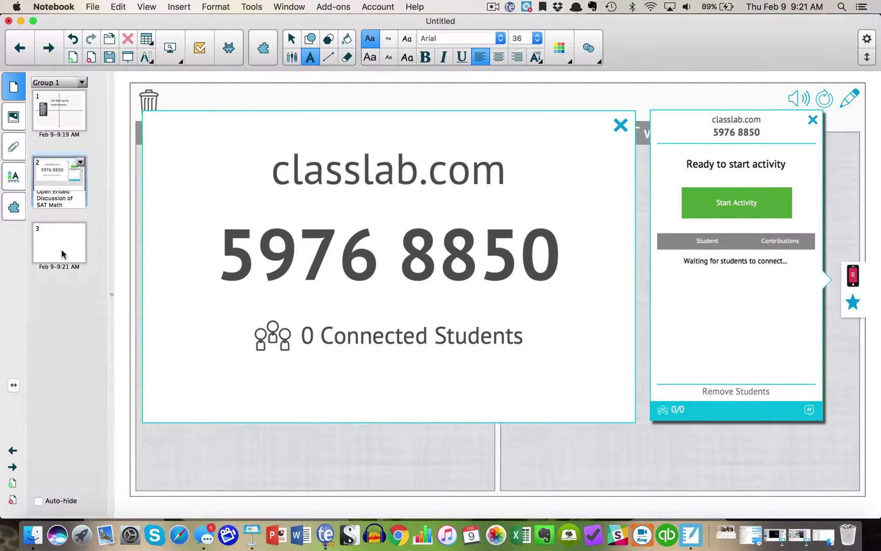
Go to page 3 and insert a new SMART lab activity.
click(61, 254)
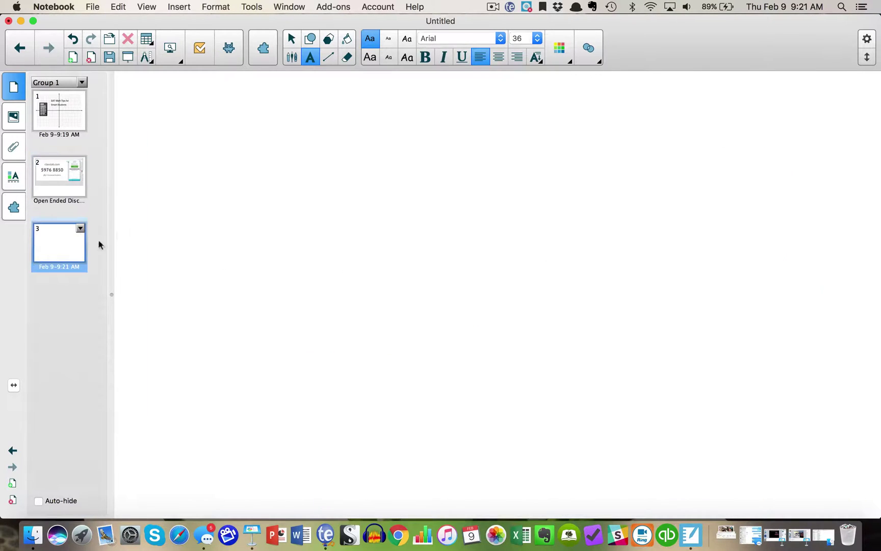
click(176, 7)
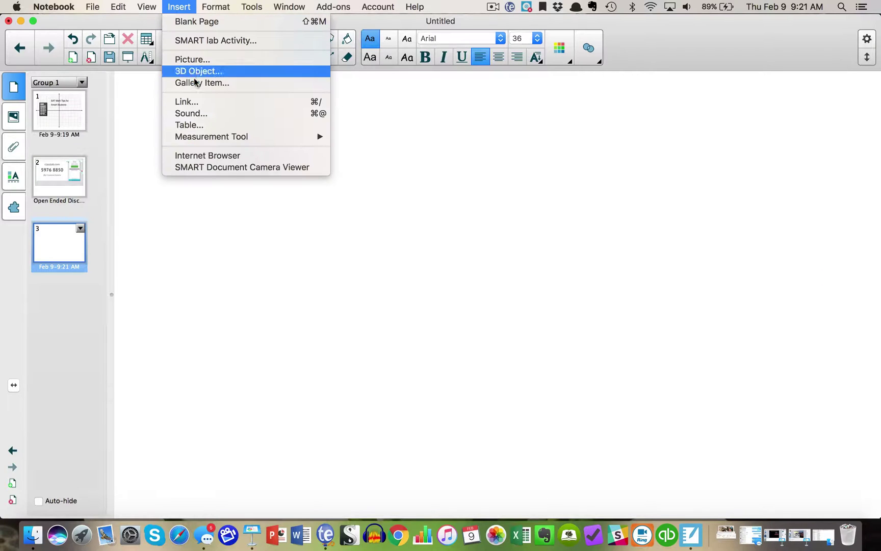
click(216, 41)
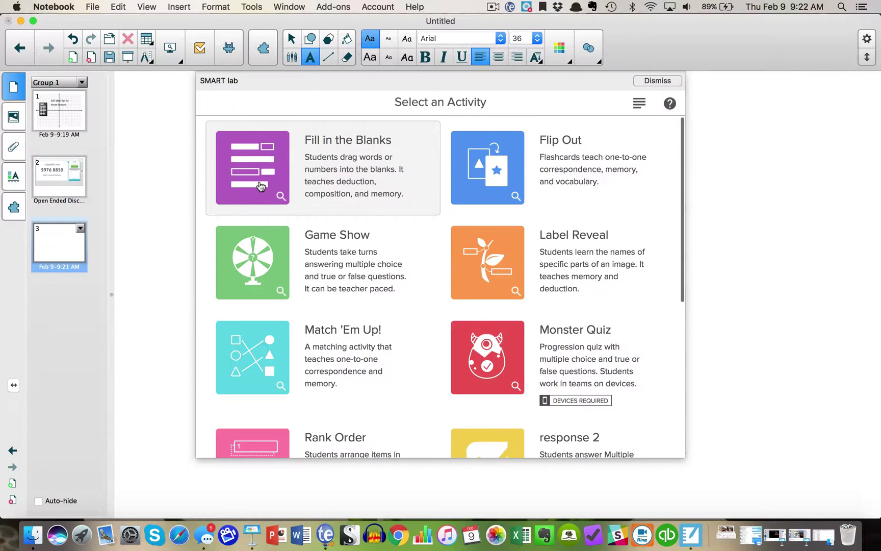
Start a Game Show with True or False question 'All math questions on the SAT are worth the same number of points'.
click(332, 269)
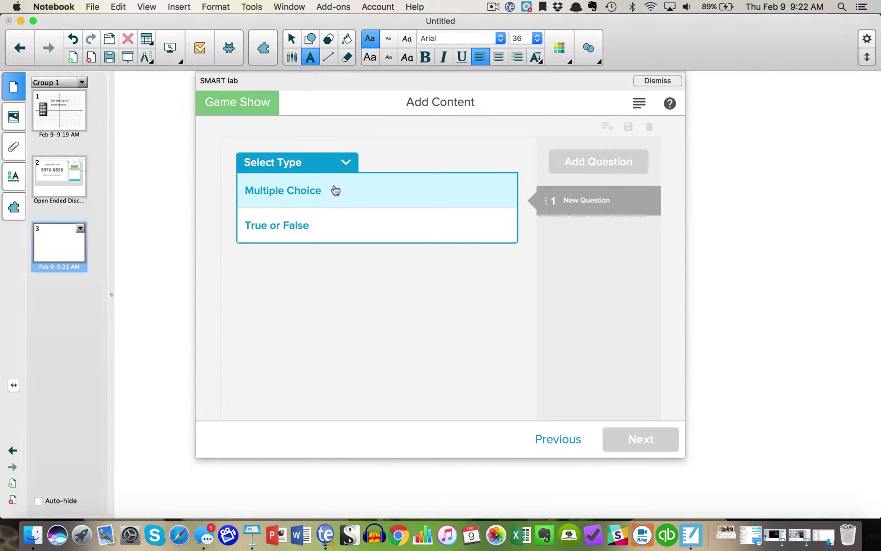
click(322, 224)
text(All math questions on the SAT are wor)
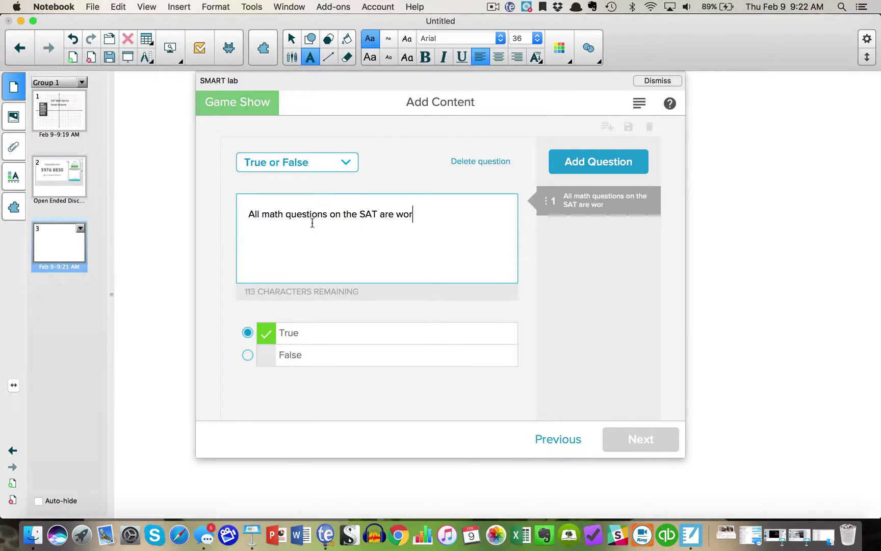
text(th the same number of)
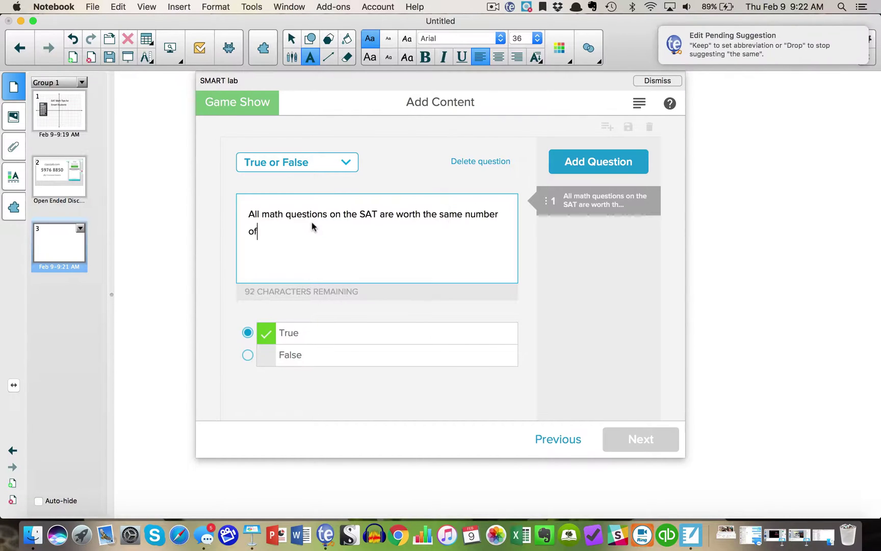
text( points)
Add question 2, 'All math problems go in exact order from easiest to hardest', then a third question.
click(571, 167)
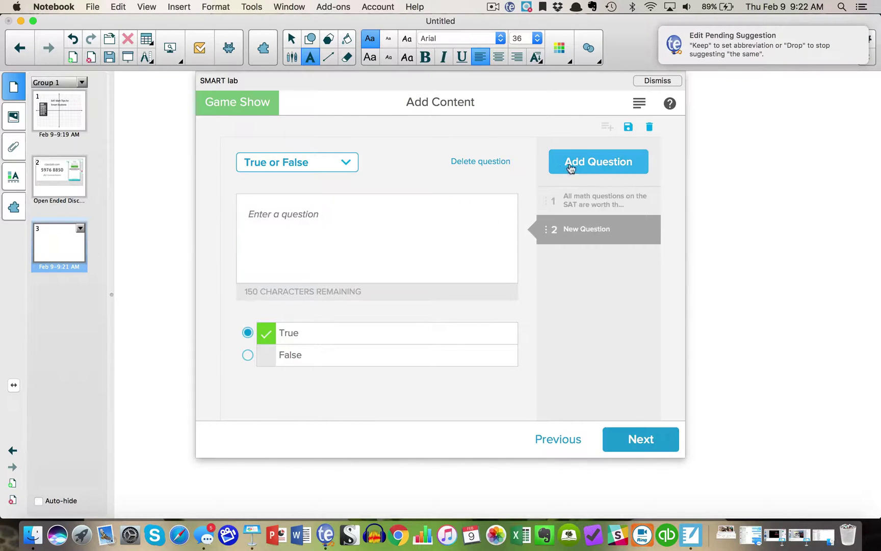
click(348, 219)
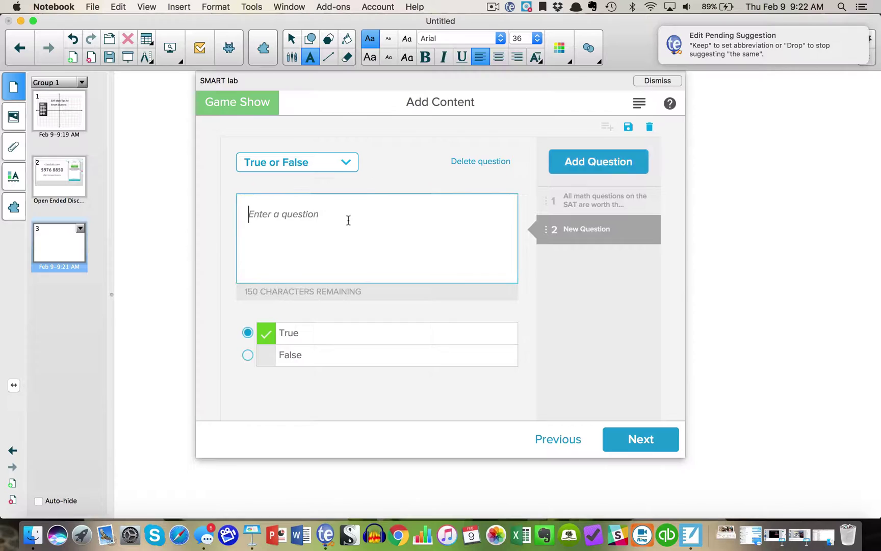
text(All math problems go in exact order from )
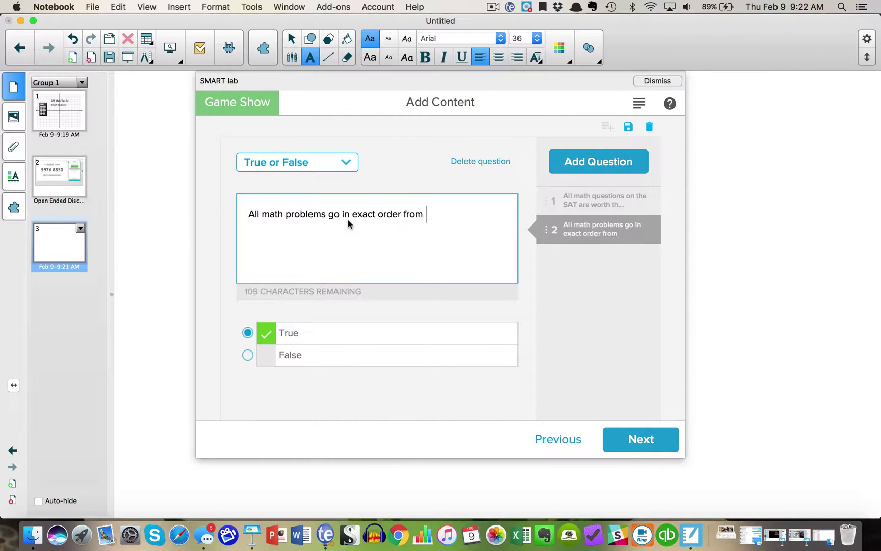
text(easiest to hardes)
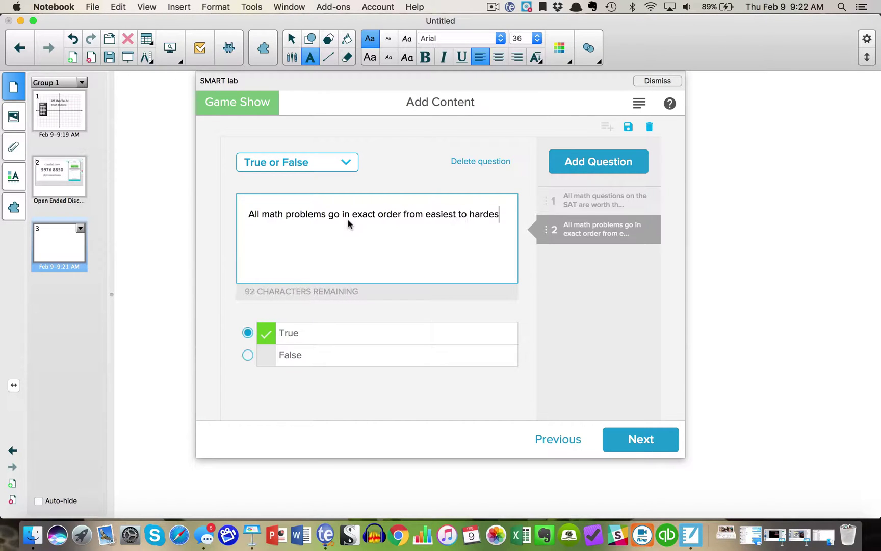
text(t)
click(598, 172)
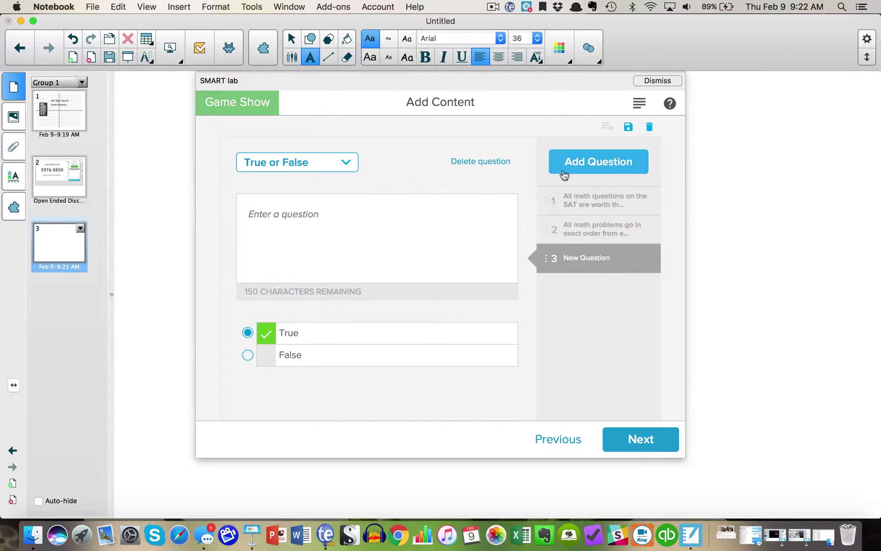
click(323, 161)
Make question 3 multiple choice with pasted text and answer 'Go quickly through the easy so you can focus on the hard questions'.
click(306, 195)
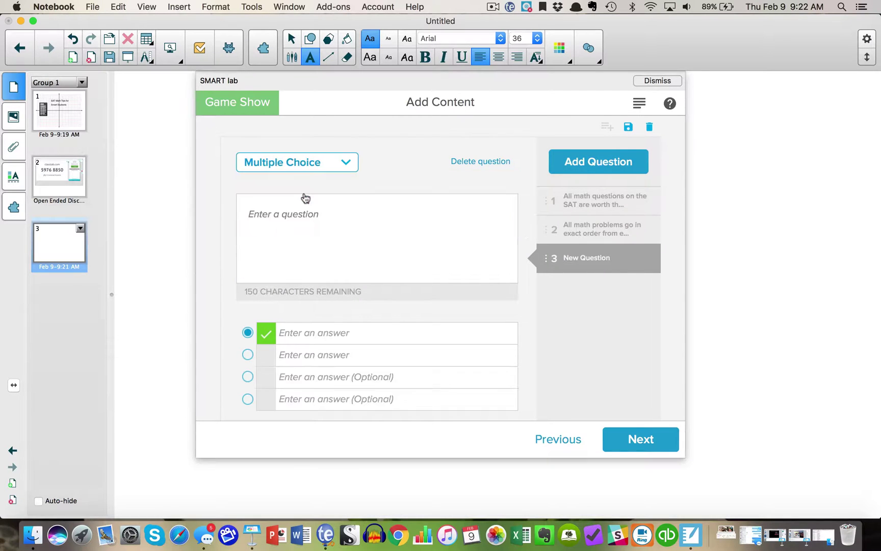
click(305, 198)
text(When taking the math section, here's the best advice)
click(291, 357)
text(Go qu)
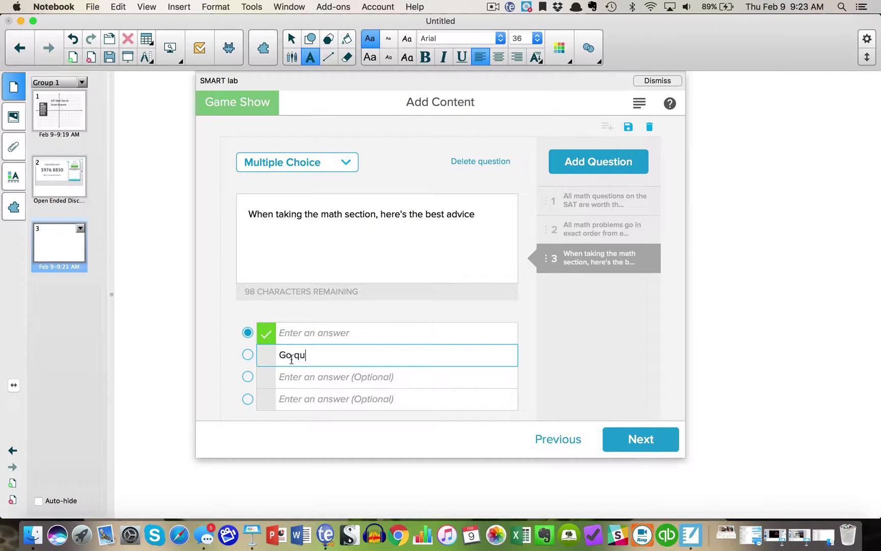
text(ickly through the ea)
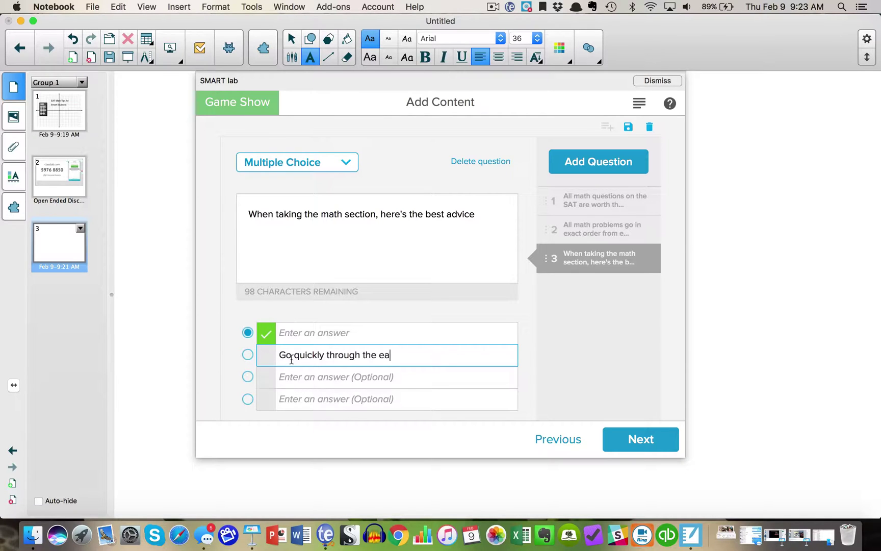
text(sy so you can focus on the hard qu)
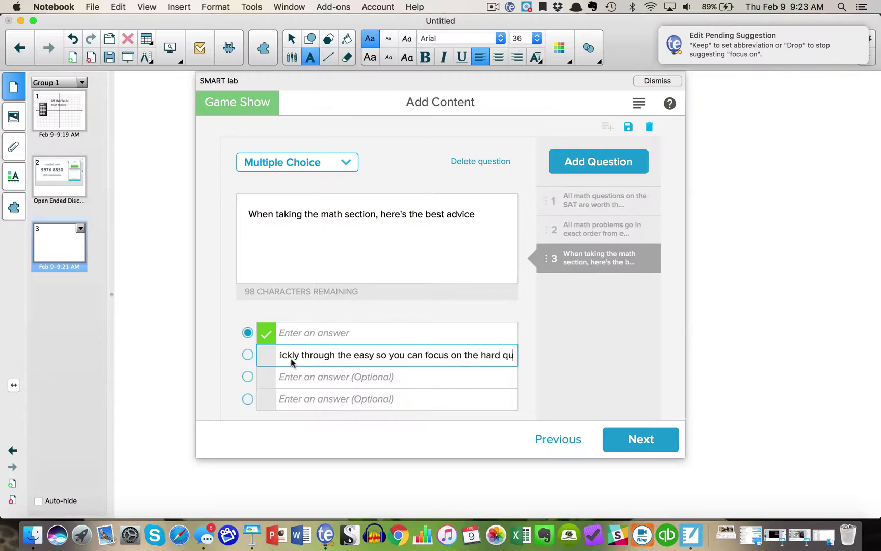
text(estions)
Add the third answer 'Slow down', then add a fourth question.
click(293, 378)
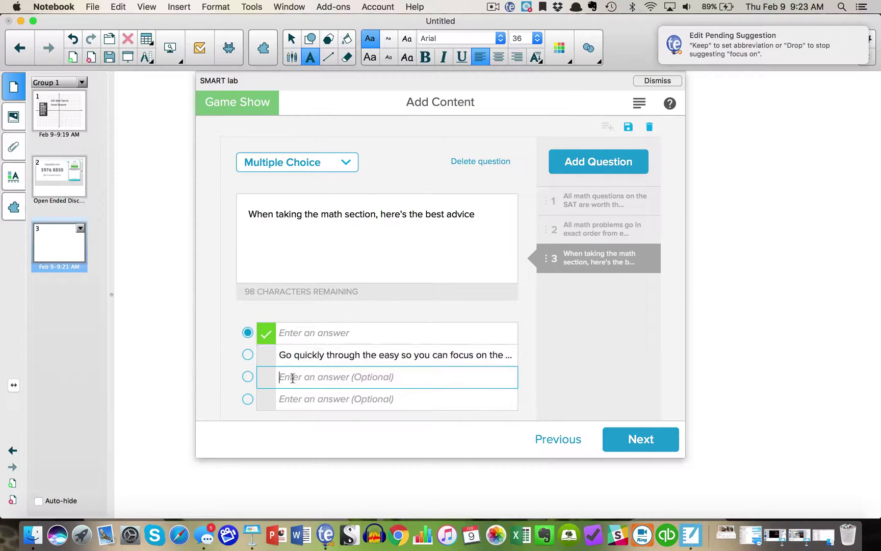
text(Slow down. It is OK to skip (but guess) on the harder ...)
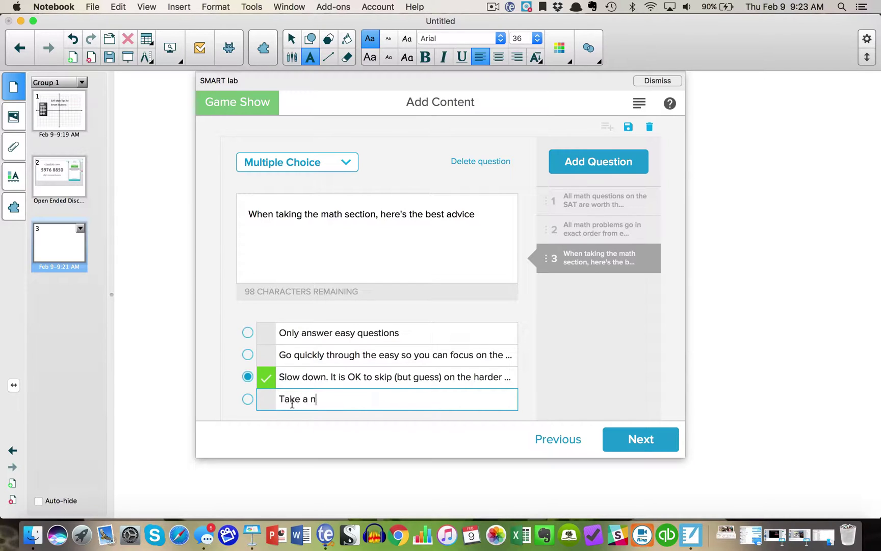
click(594, 163)
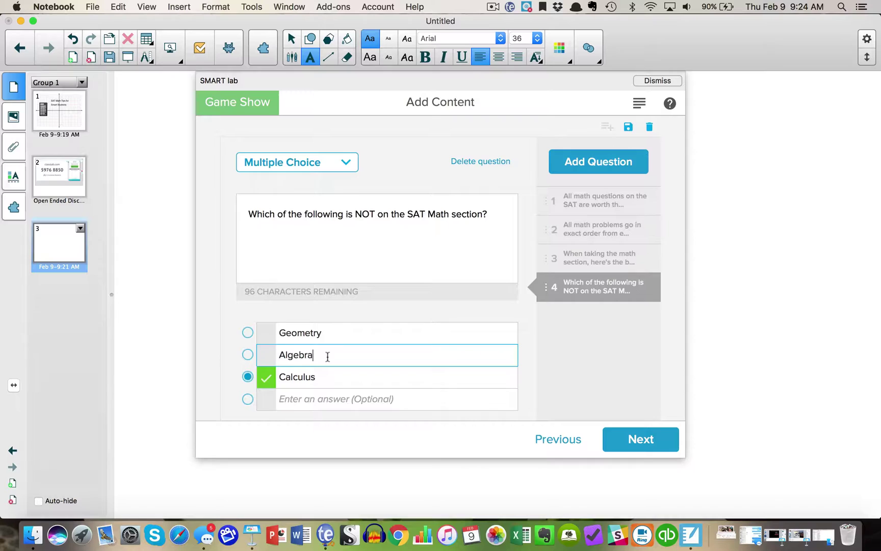
click(324, 396)
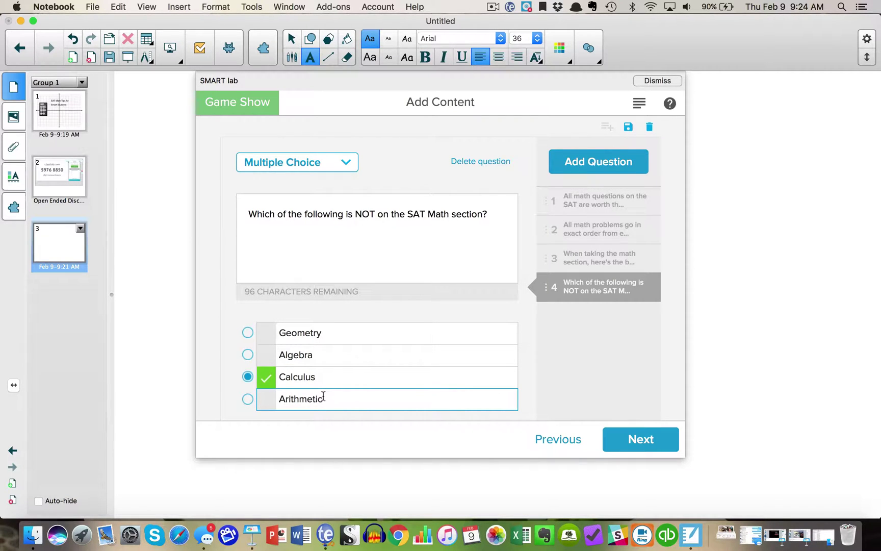
Finish the Game Show on the page and reopen its questions for editing.
click(641, 438)
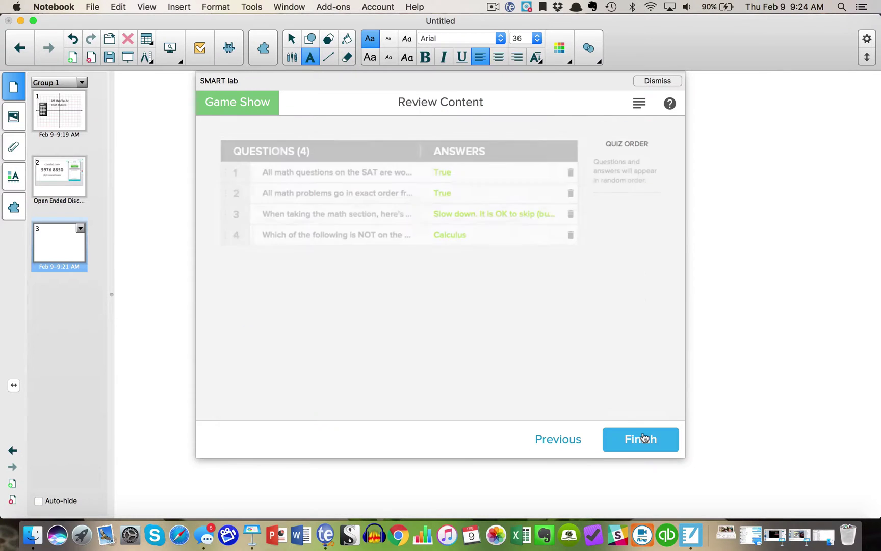
click(640, 441)
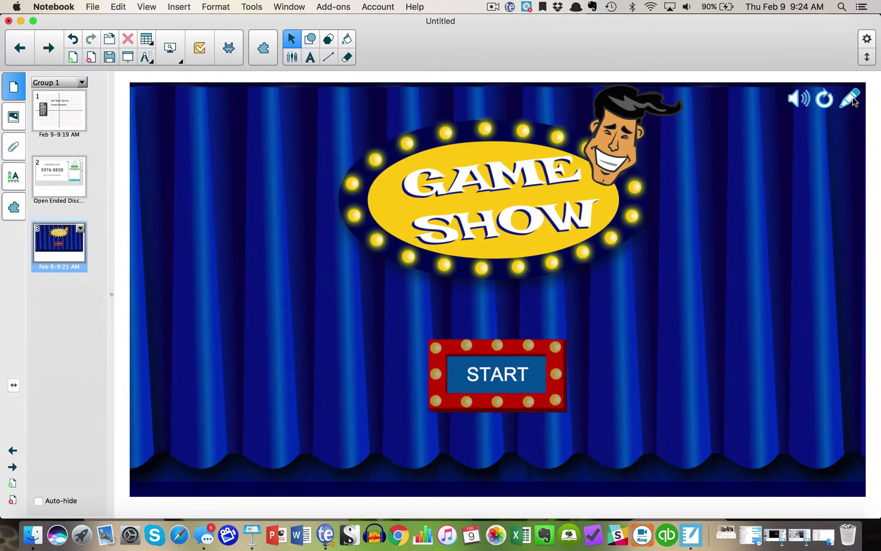
click(851, 99)
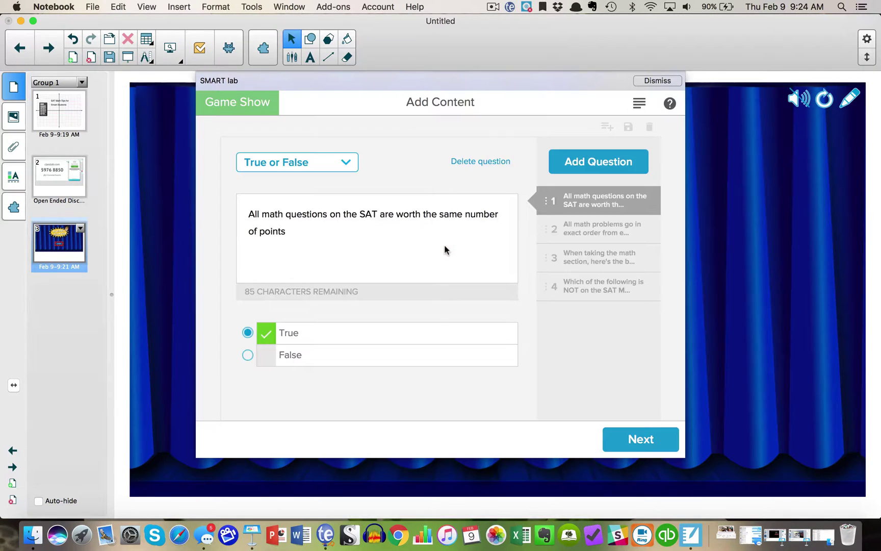
Add True or False question 5 on calculator use, with False as the correct answer.
click(600, 164)
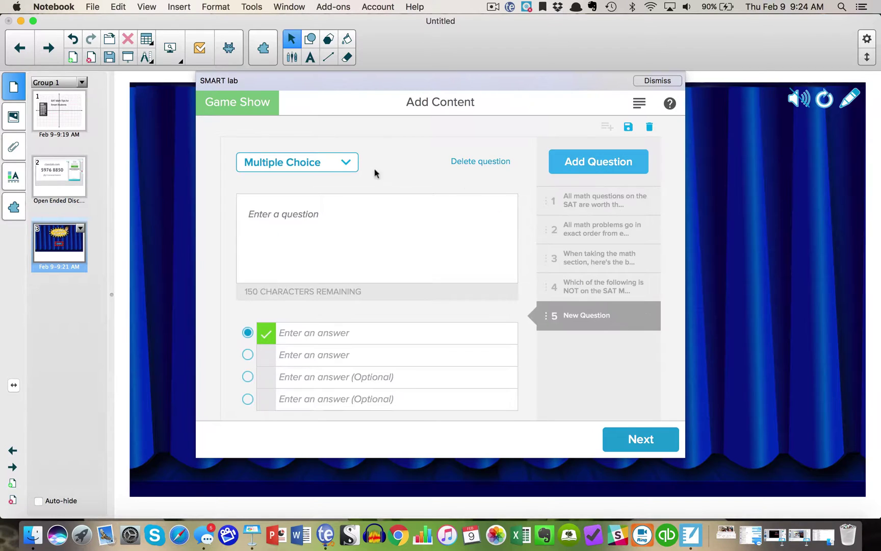
click(338, 165)
click(314, 217)
click(312, 215)
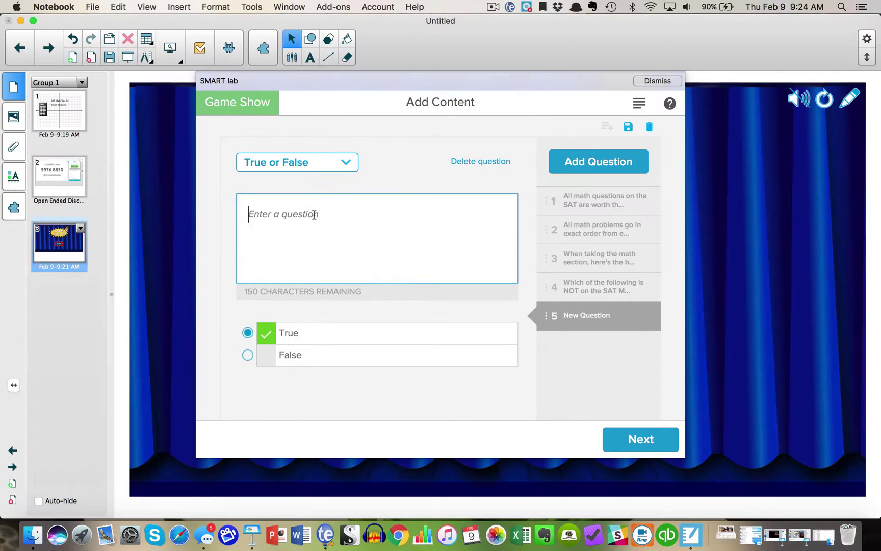
text(You are not allowed to use a calculator on any Math section of the SAT)
click(247, 354)
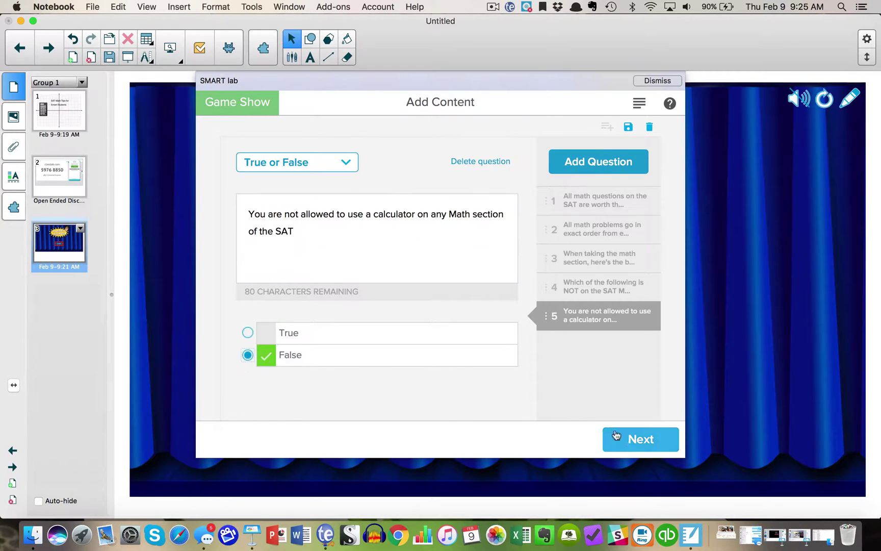
Add question 6 with the pasted hard math problem question text.
click(629, 447)
click(311, 219)
text(A "hard" math problem might be difficult or it)
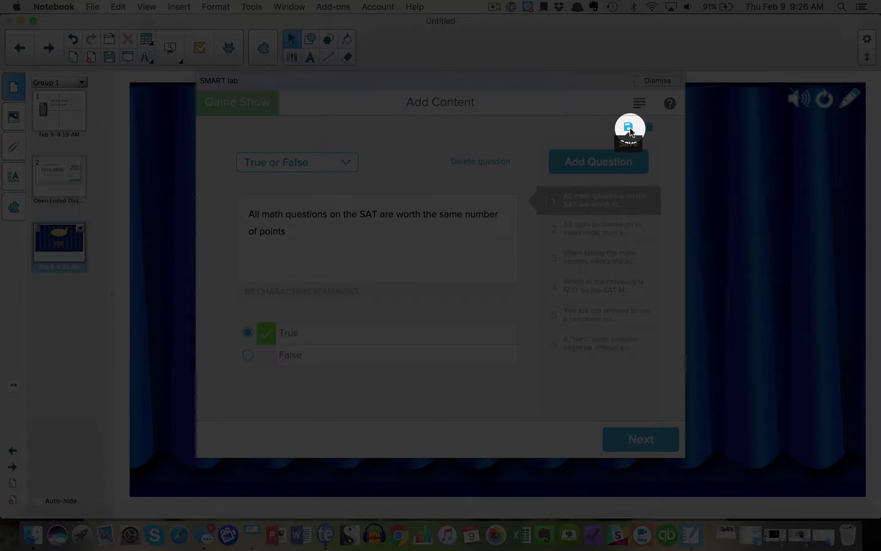
Save the six Game Show questions in SMART lab under the name 'SAT Math'.
click(629, 128)
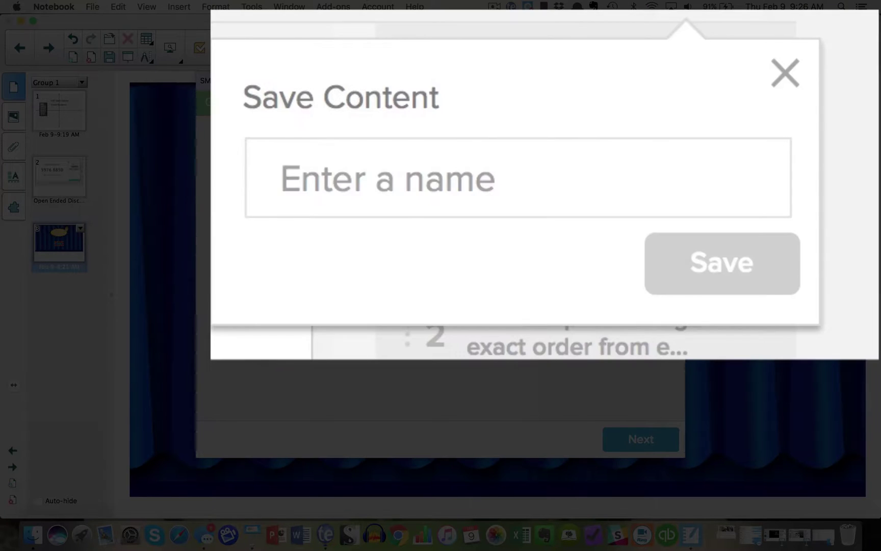
click(434, 179)
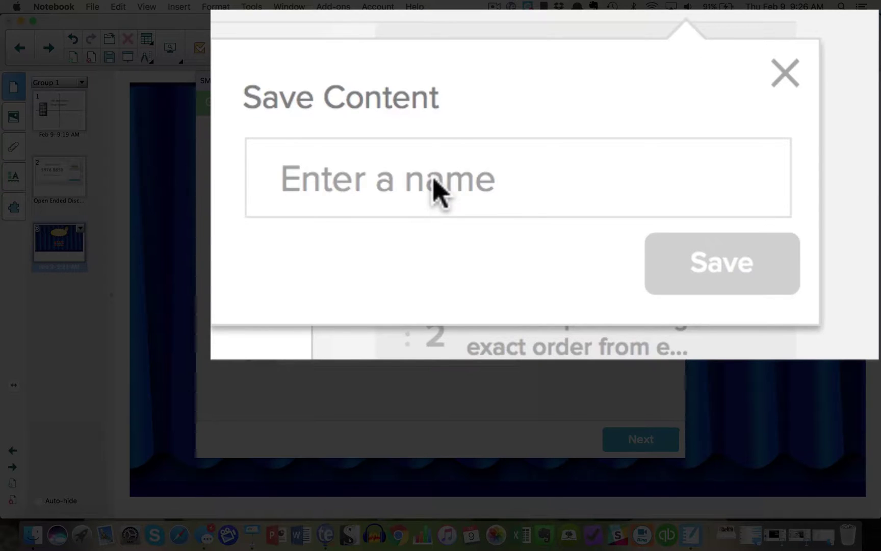
text(Smart)
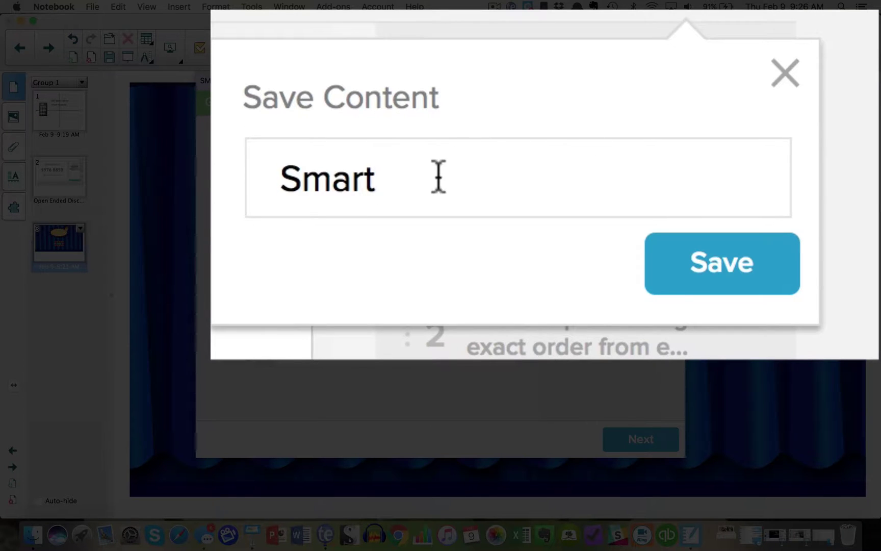
text(AT Ma)
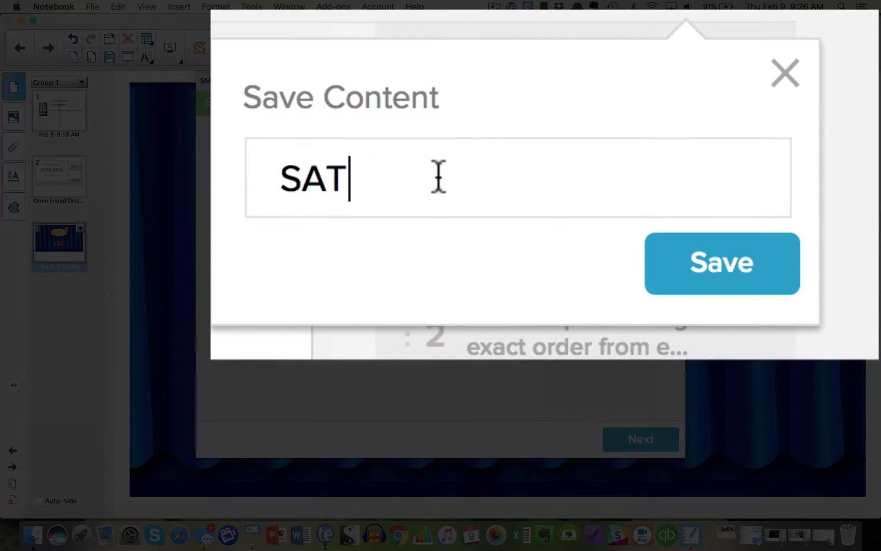
text(th)
click(696, 283)
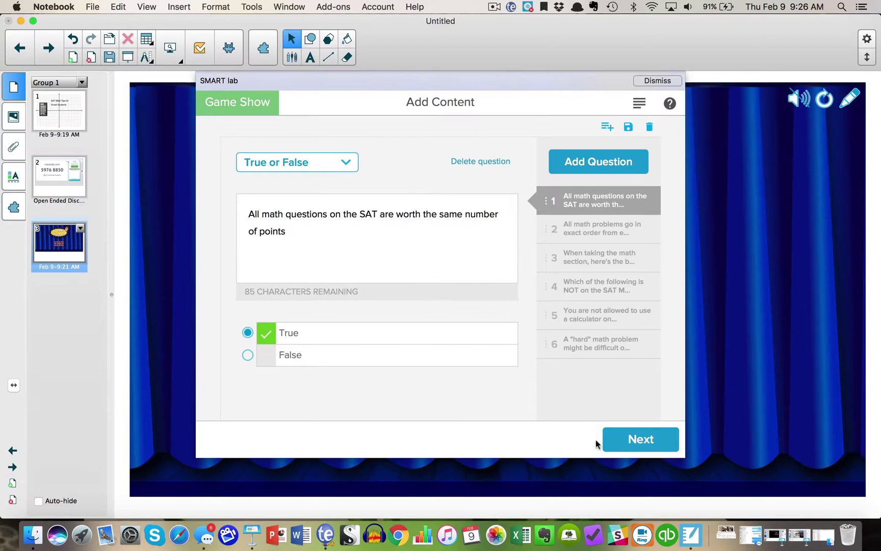
Finish editing the Game Show and add a blank fourth page.
click(641, 438)
click(641, 437)
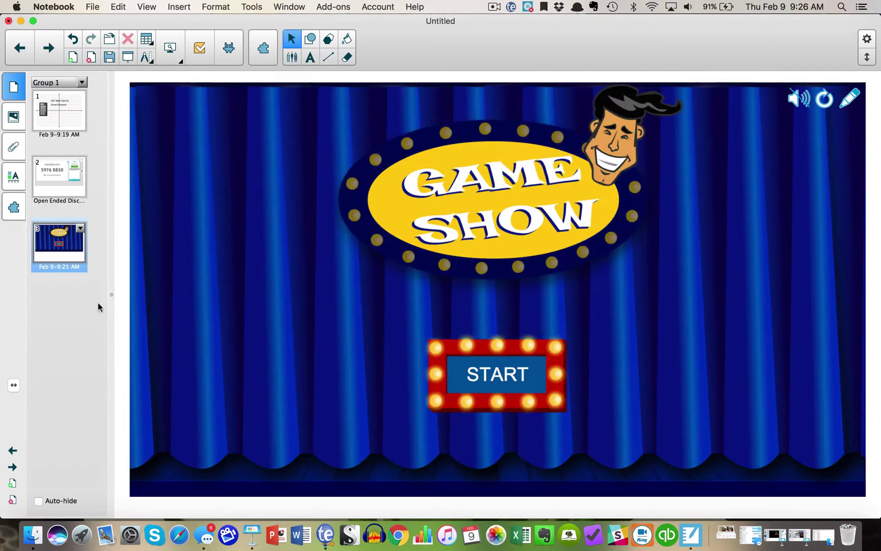
click(13, 484)
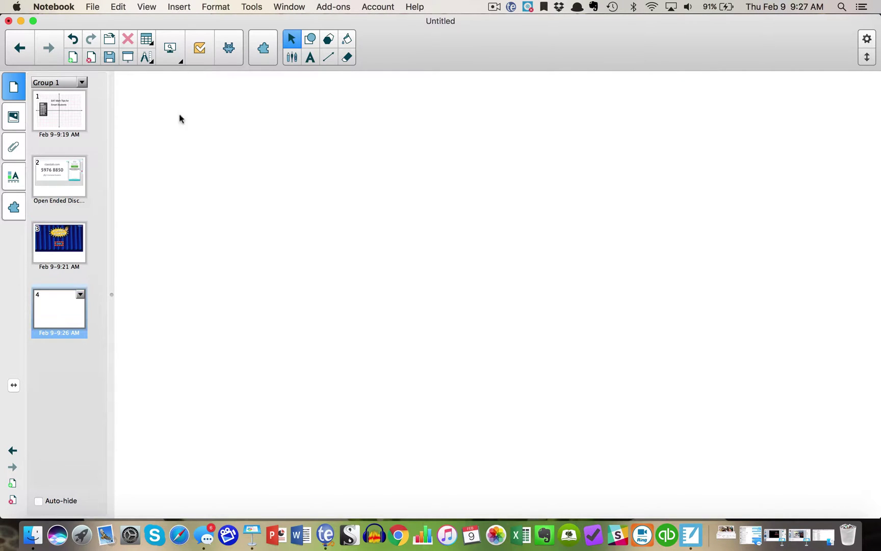
Insert a Monster Quiz SMART lab activity loaded with the saved SAT Math questions.
click(179, 6)
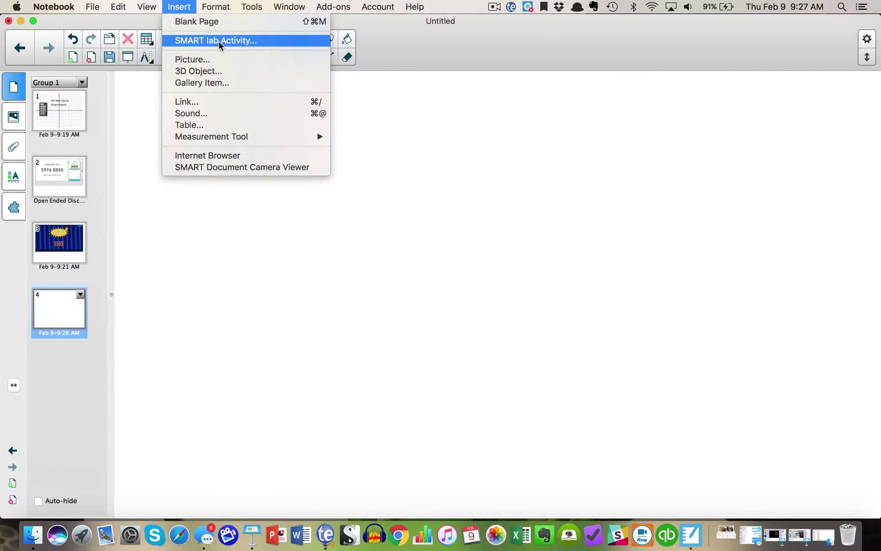
click(219, 41)
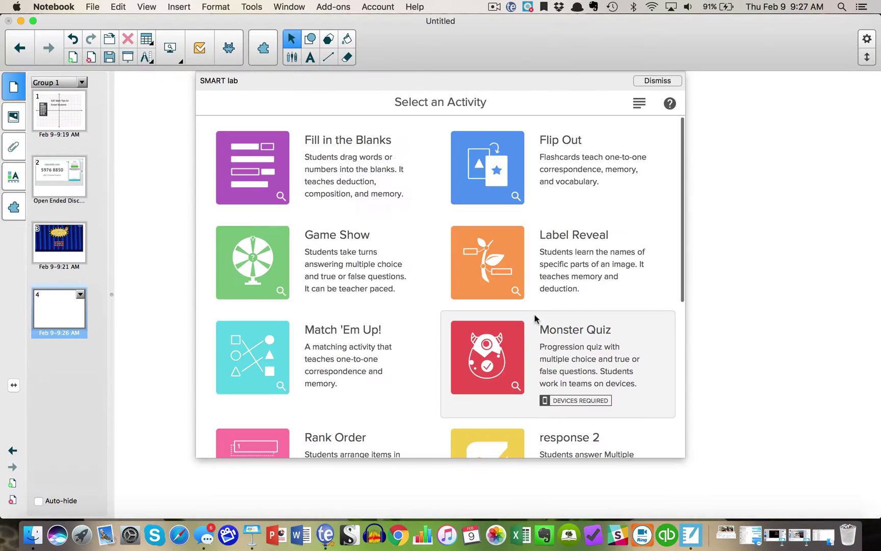
click(509, 369)
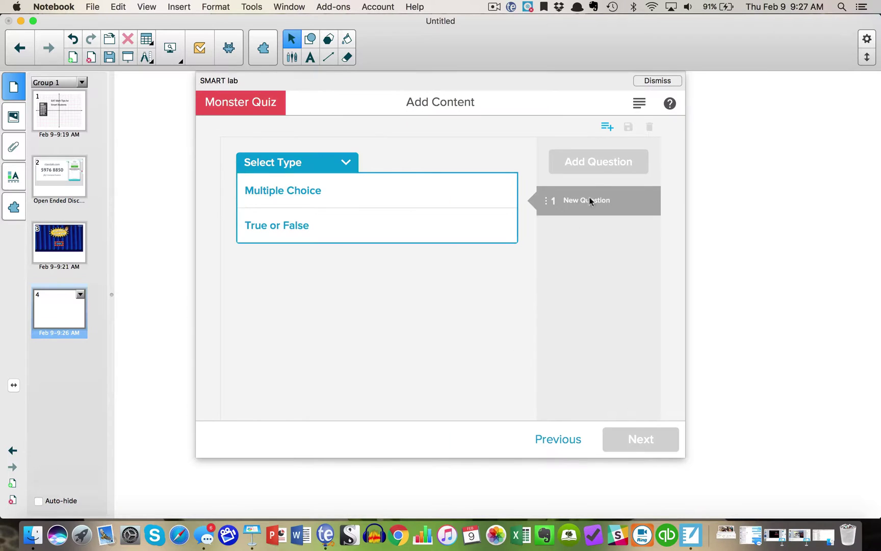
click(607, 127)
click(524, 205)
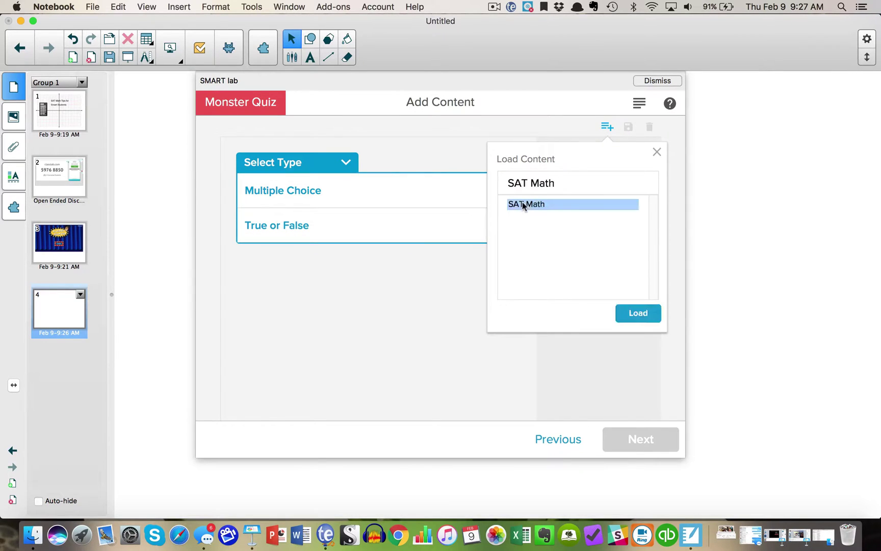
click(630, 313)
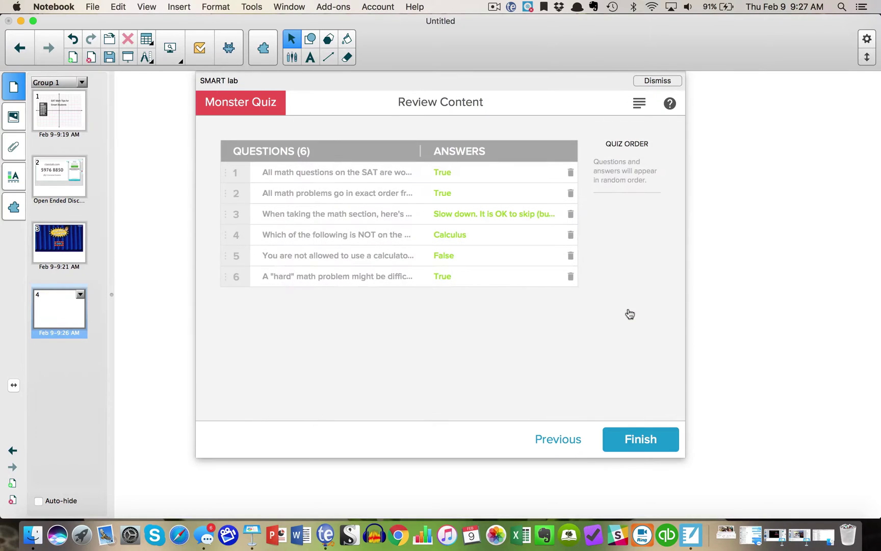
click(639, 440)
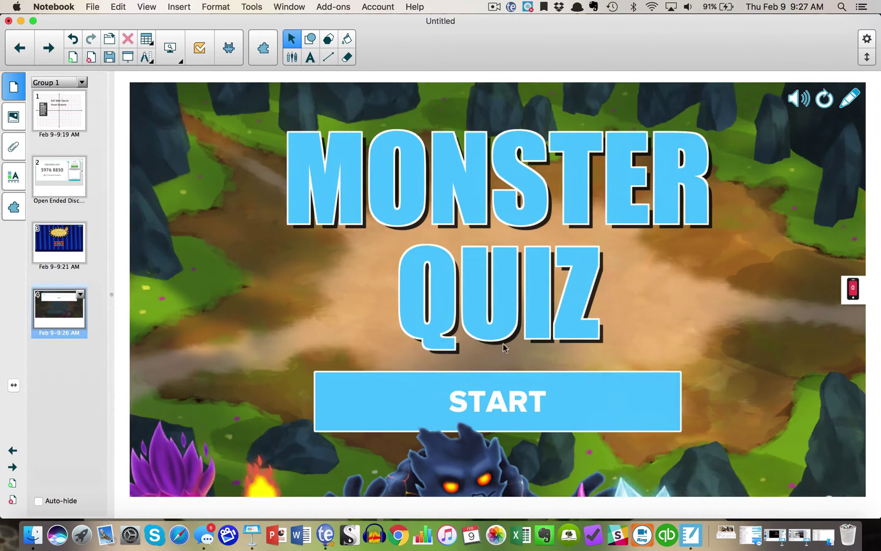
Save the four-page lesson file as 'SAT-math-review'.
click(93, 7)
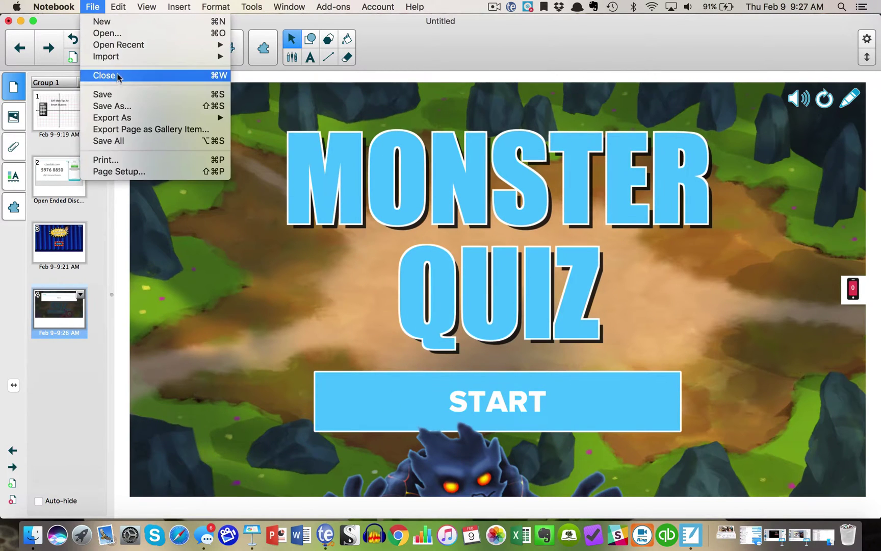
click(121, 94)
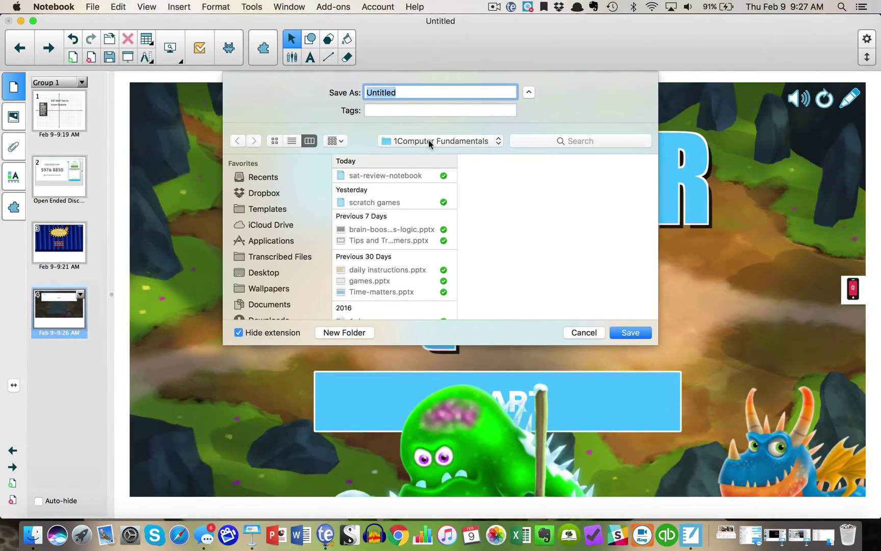
text(SAT-math-review)
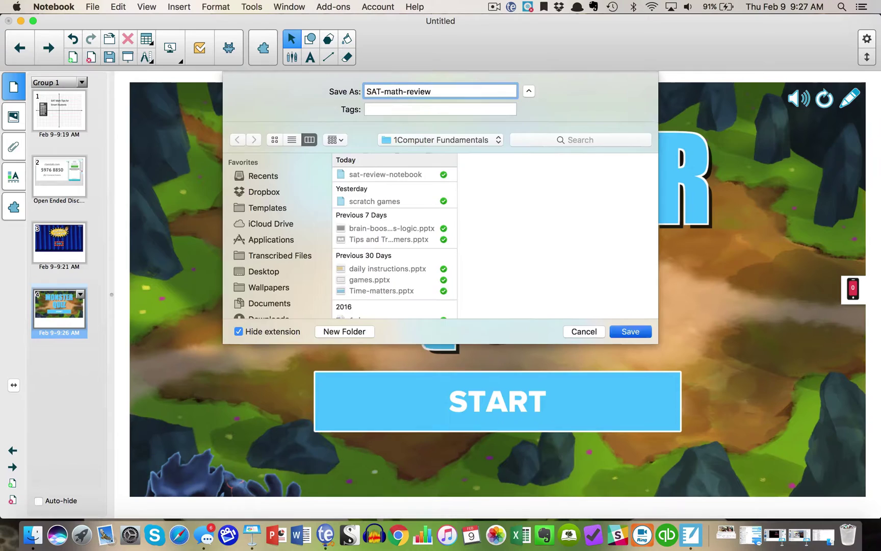
key(Return)
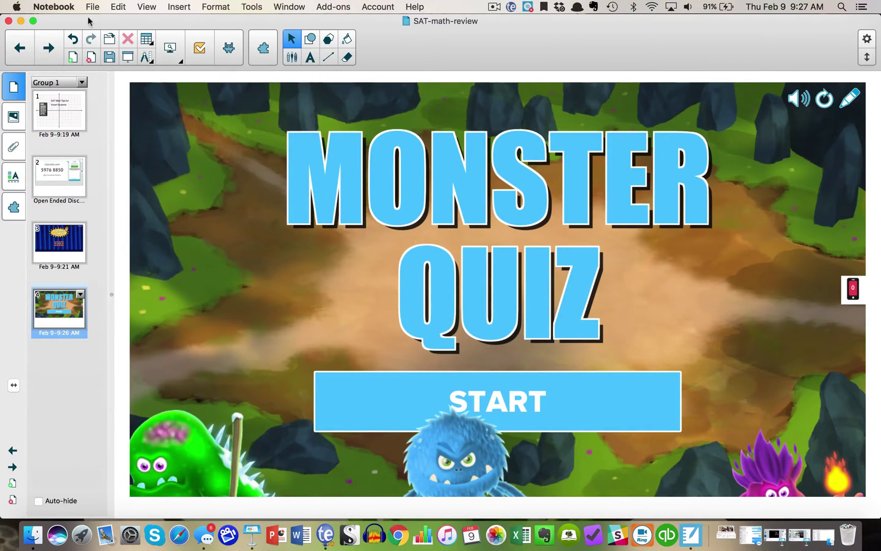
click(493, 6)
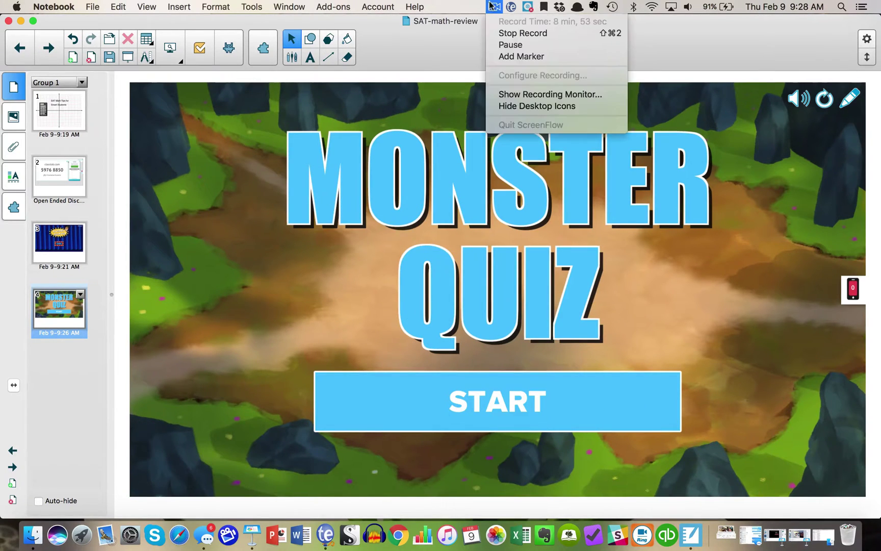
click(503, 33)
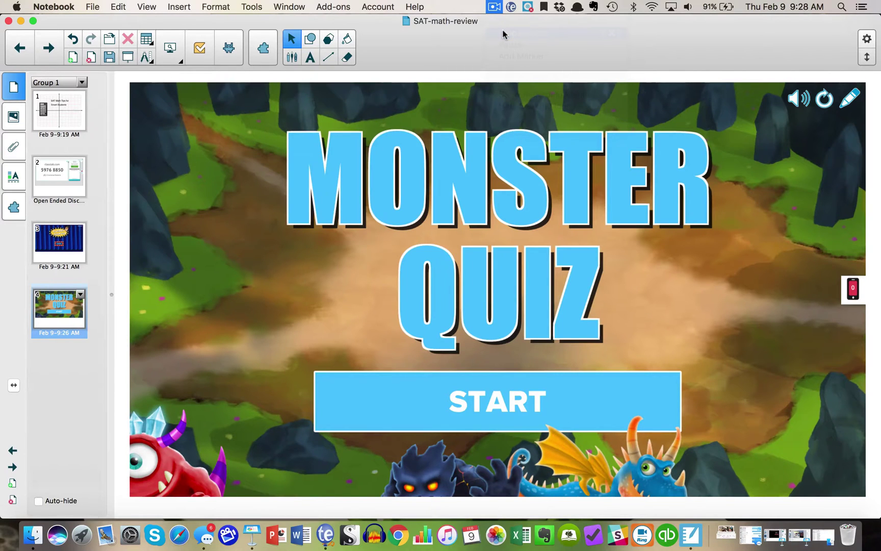